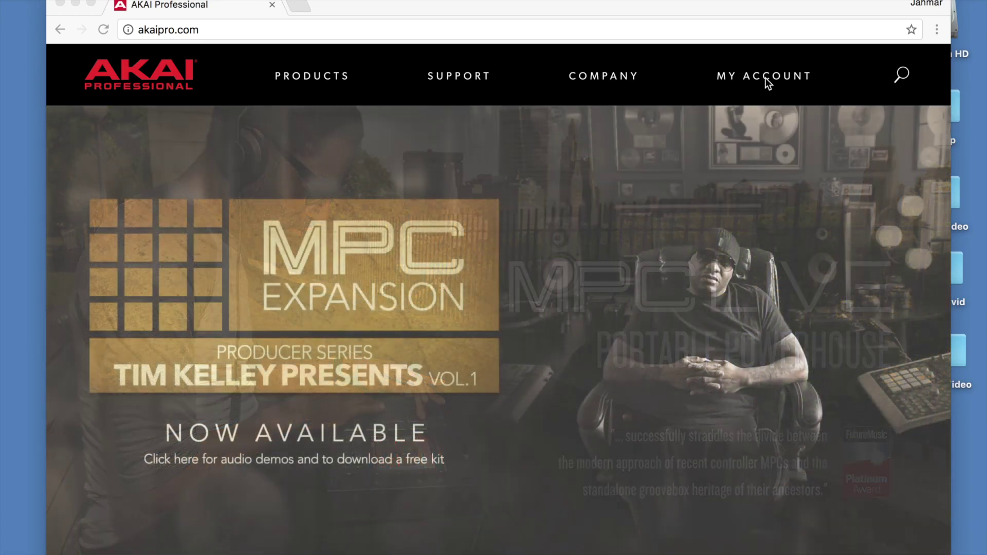
# - Log in to the Akai Professional account and open the Register Your Product form
pyautogui.click(765, 79)
pyautogui.click(752, 123)
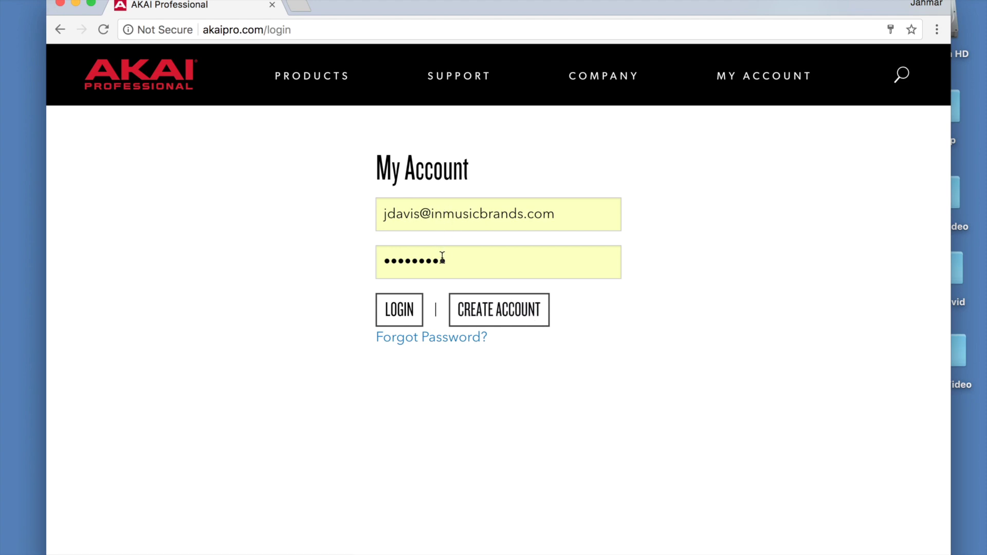
pyautogui.click(408, 310)
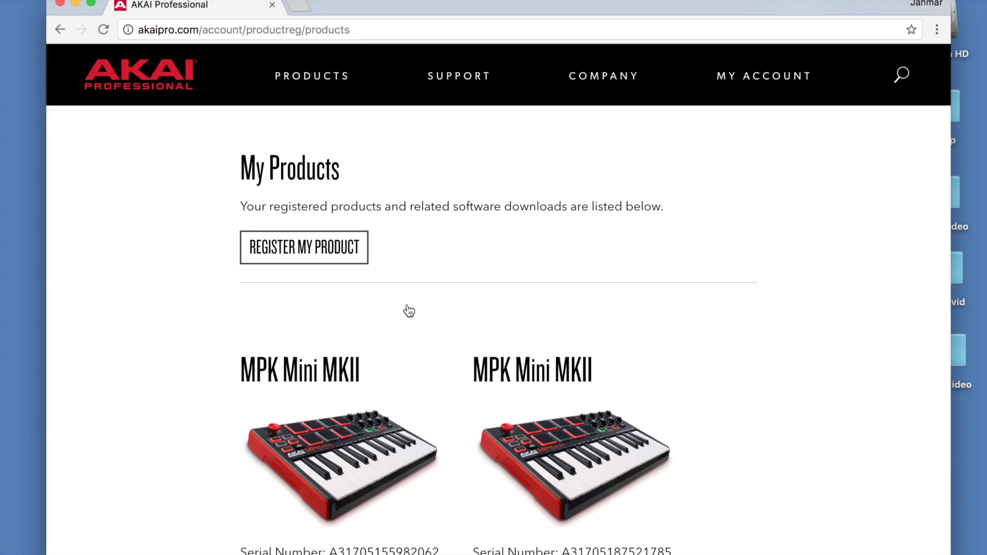
pyautogui.click(326, 258)
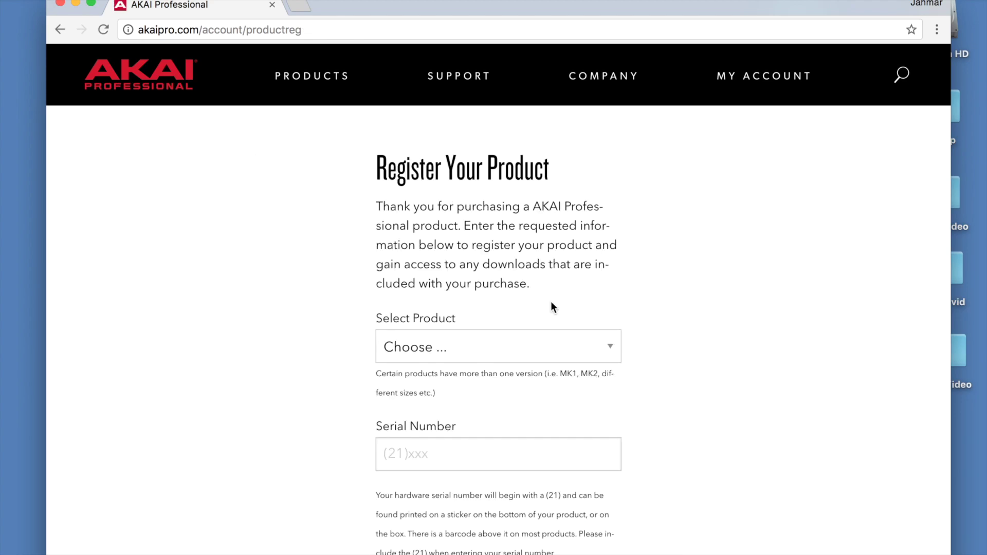
# - Browse the Select Product dropdown of the registration form and close it without choosing
pyautogui.click(563, 344)
pyautogui.scroll(-10, 529, 458)
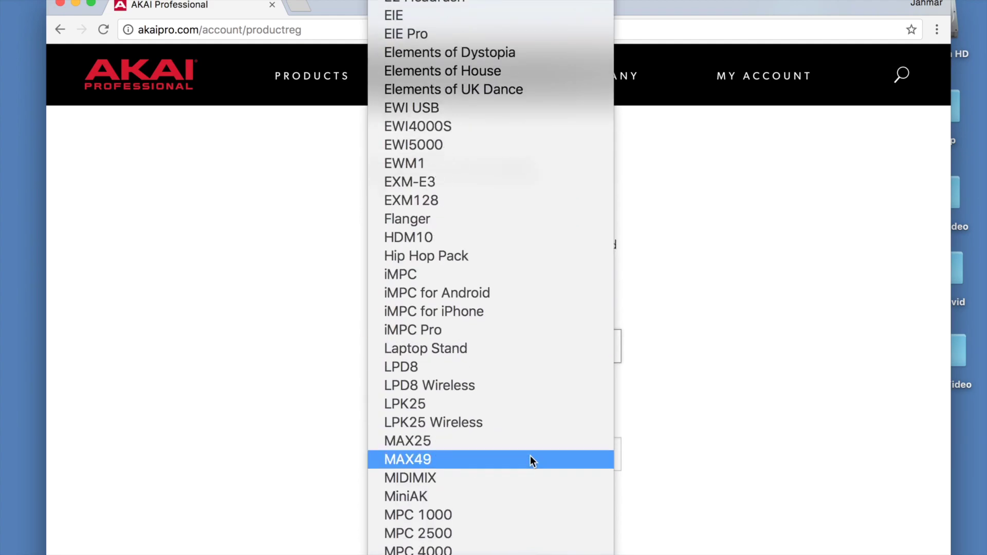
pyautogui.scroll(-5, 530, 458)
pyautogui.press('Escape')
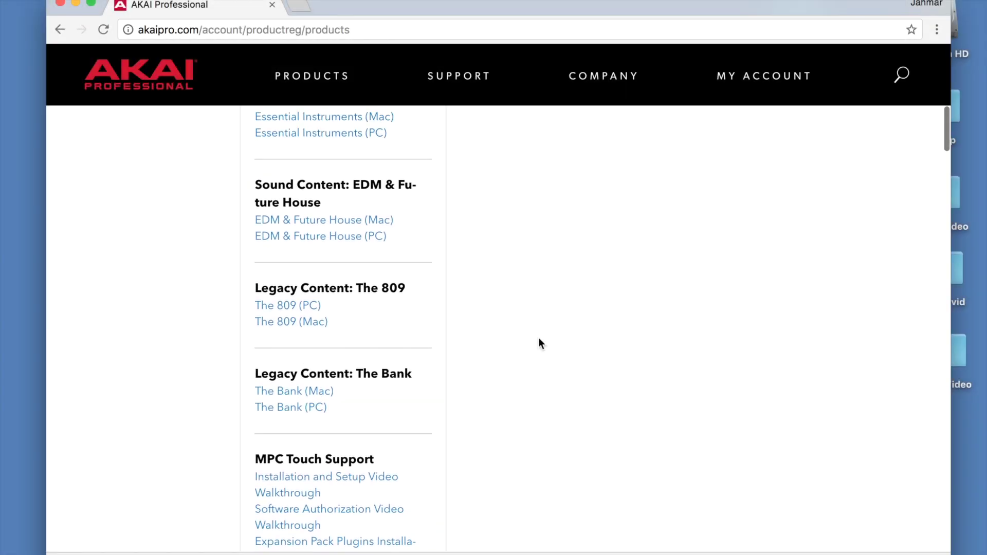
# - In Finder Downloads, expand the MPC-Installer-2.0.2.26 folder
pyautogui.scroll(3, 527, 308)
pyautogui.scroll(2, 538, 337)
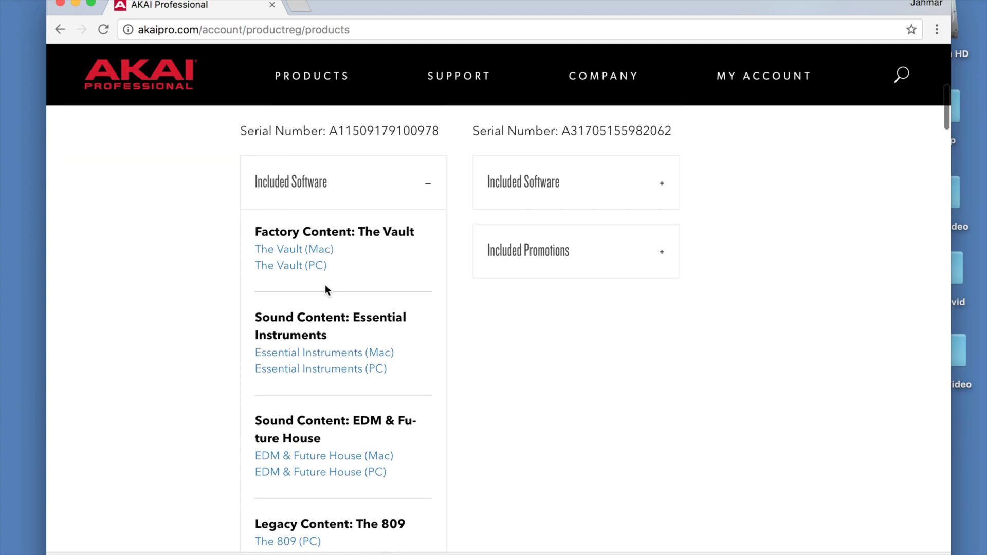
pyautogui.scroll(-3, 369, 364)
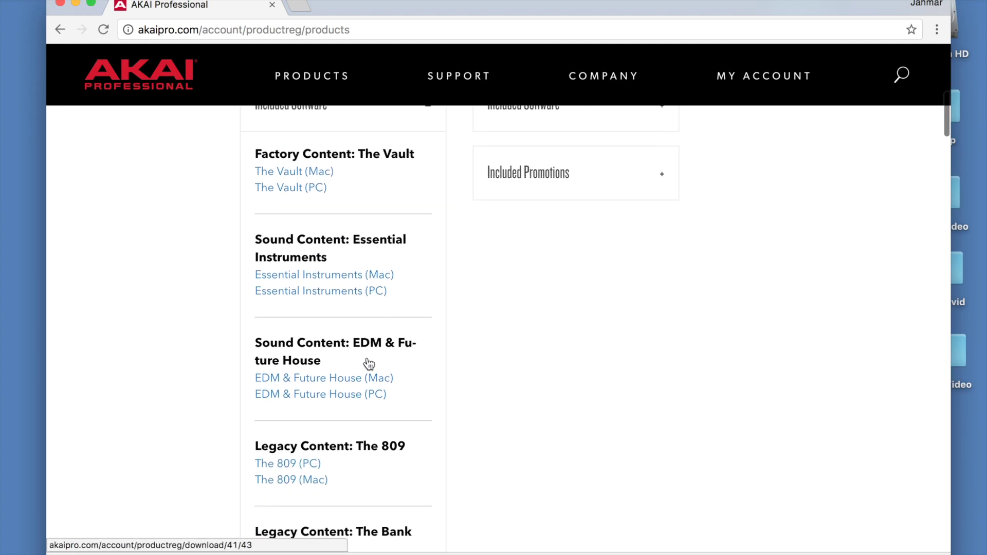
pyautogui.scroll(-3, 278, 456)
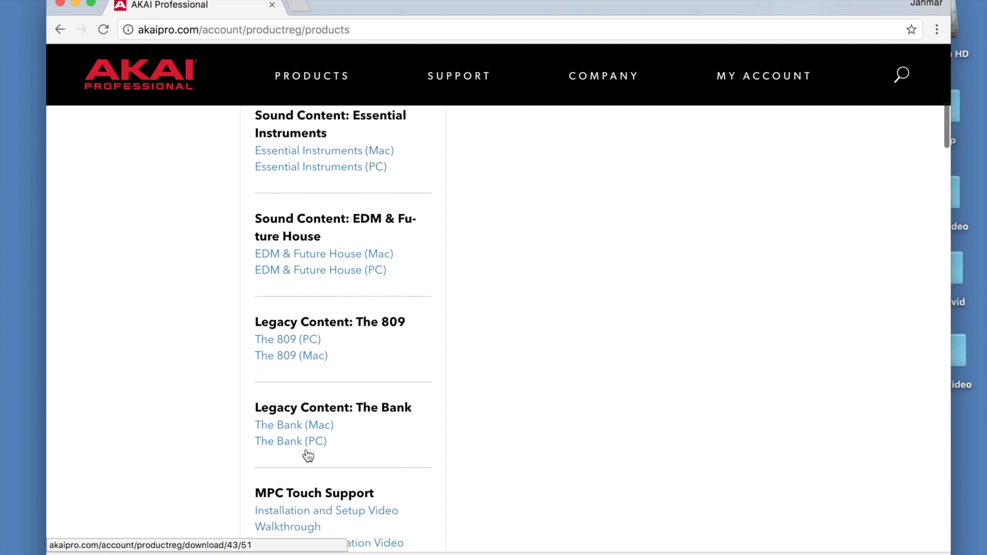
pyautogui.scroll(-2, 309, 441)
pyautogui.scroll(-4, 307, 441)
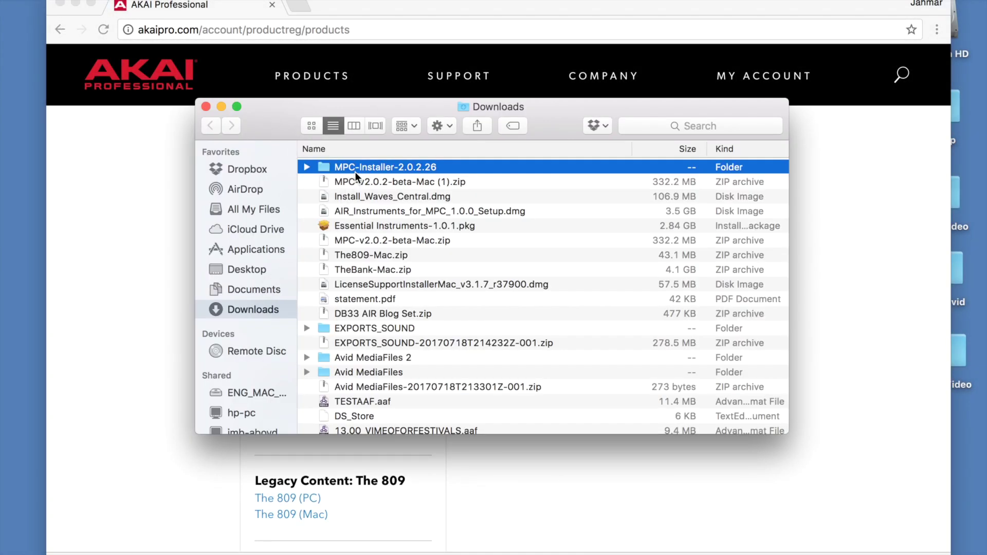
pyautogui.click(307, 167)
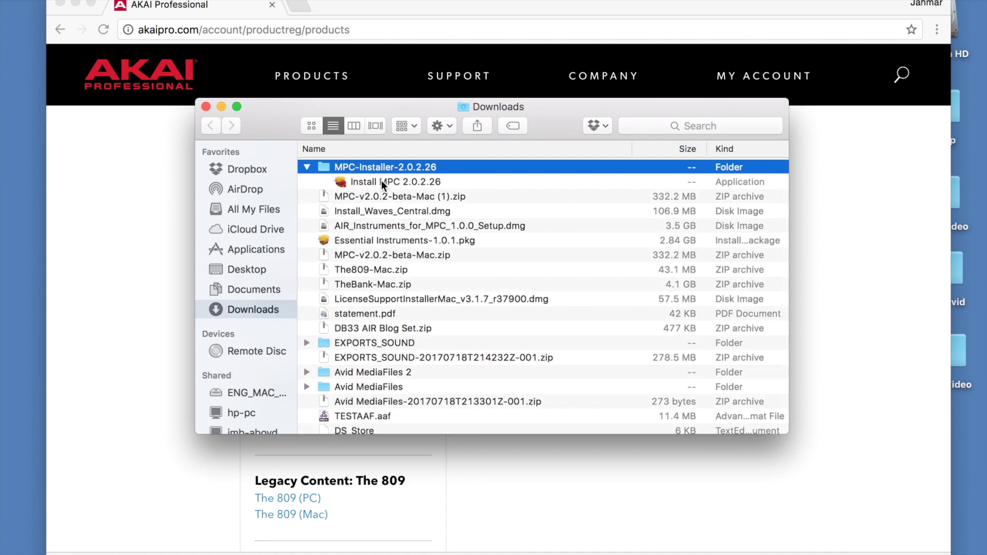
# - Launch Install MPC 2.0.2.26 and confirm opening the downloaded app
pyautogui.click(381, 181)
pyautogui.doubleClick(381, 181)
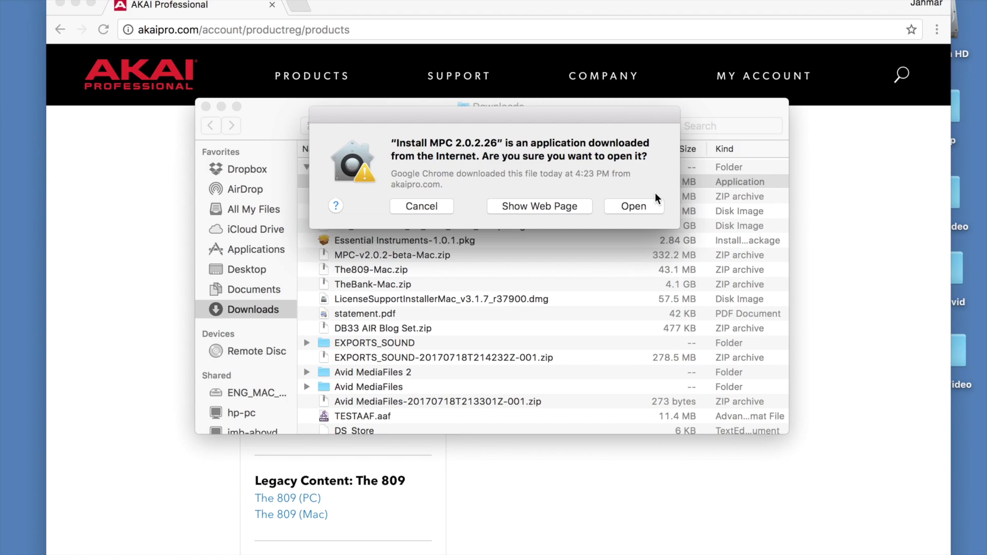
pyautogui.click(648, 207)
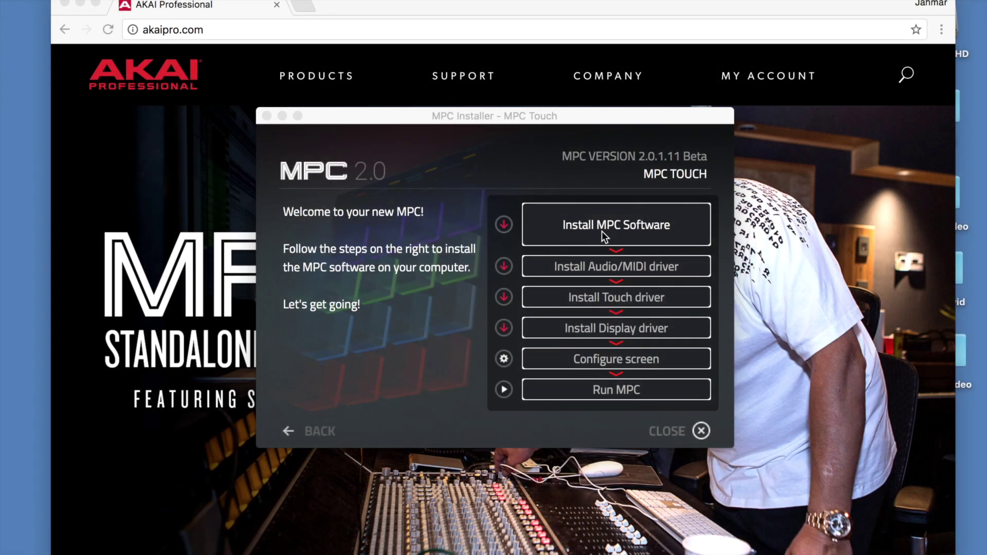
# - Start the MPC software install, dismiss the previous-version warning, and agree to the licence
pyautogui.click(619, 224)
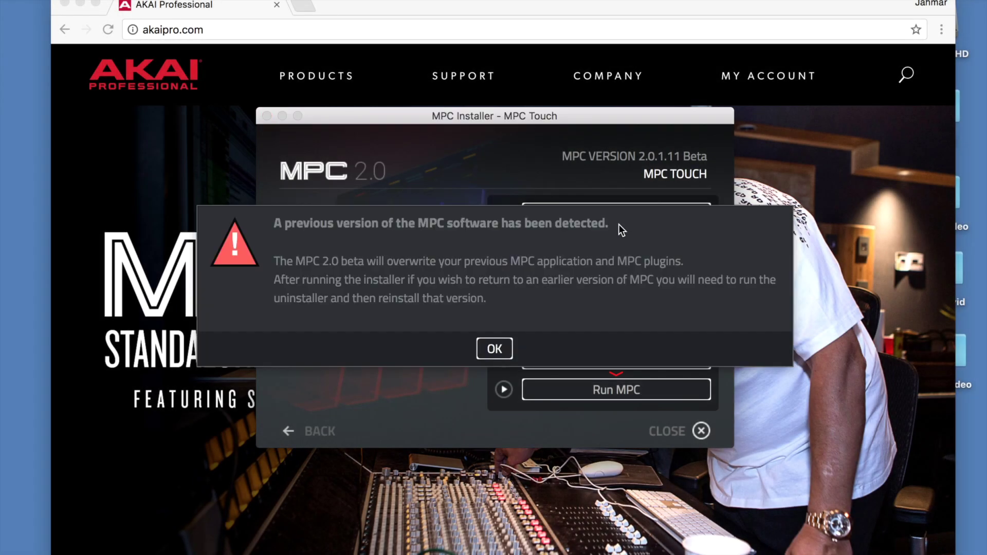
pyautogui.click(497, 347)
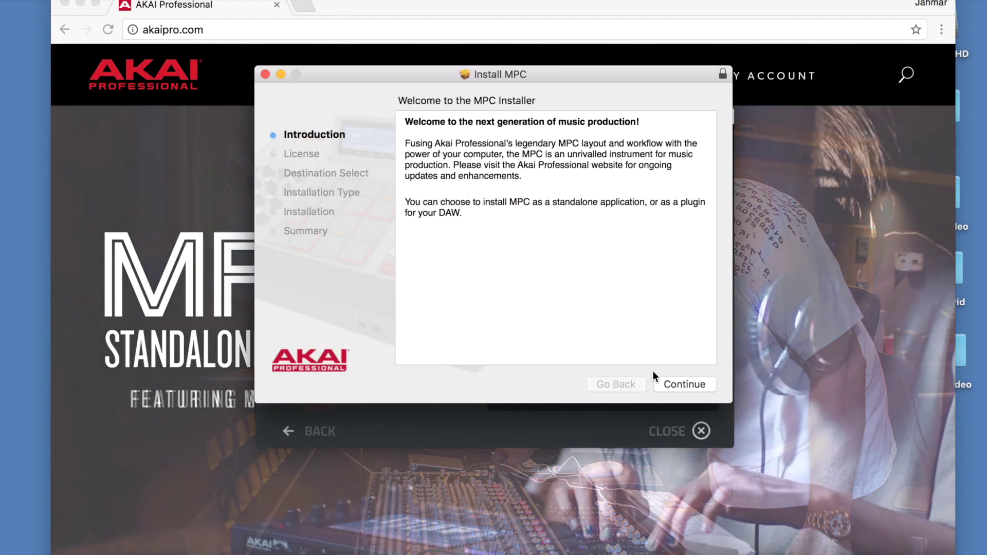
pyautogui.click(681, 385)
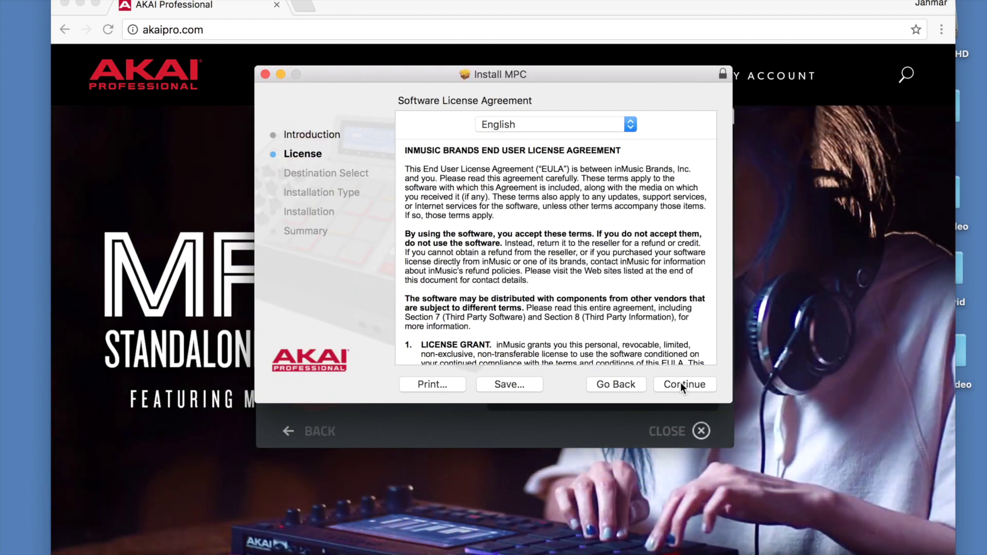
pyautogui.click(680, 384)
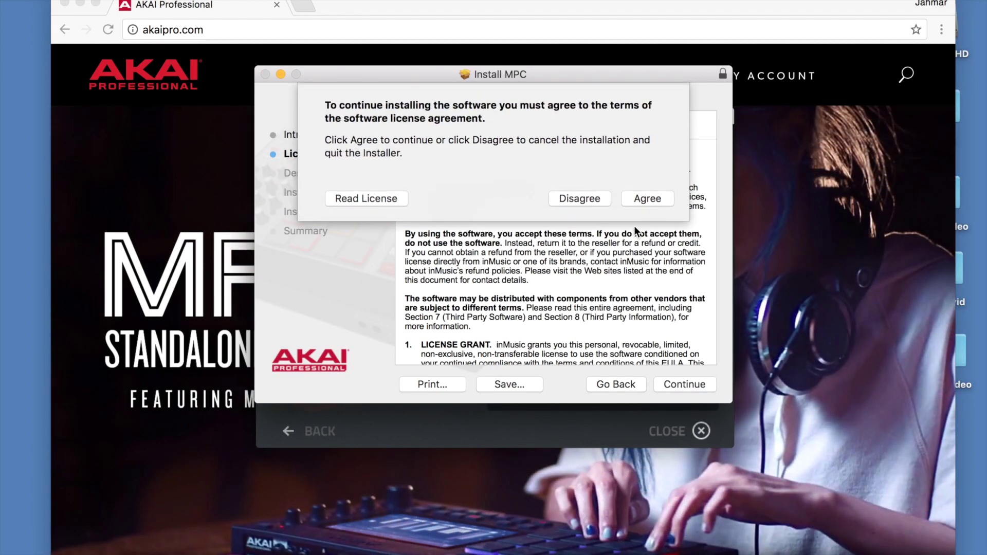
pyautogui.click(642, 198)
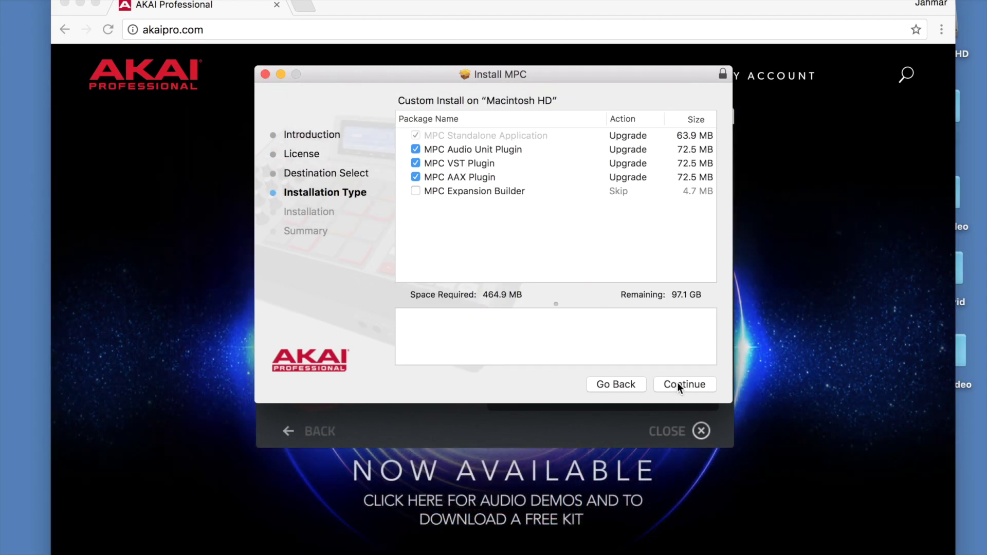
# - Install the packages, authorizing with the administrator password, and close the finished installer
pyautogui.click(677, 384)
pyautogui.click(677, 384)
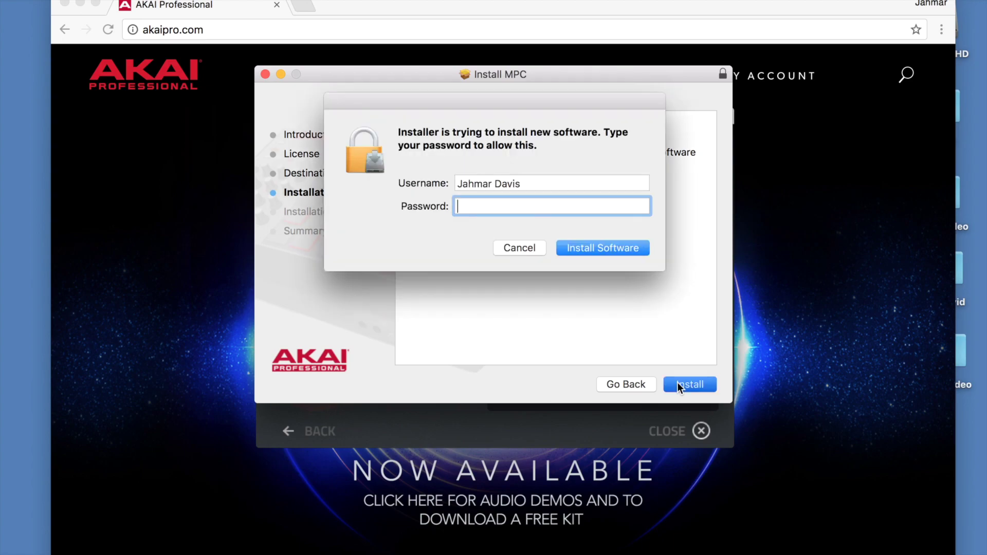
pyautogui.write('••••••••••')
pyautogui.press('Return')
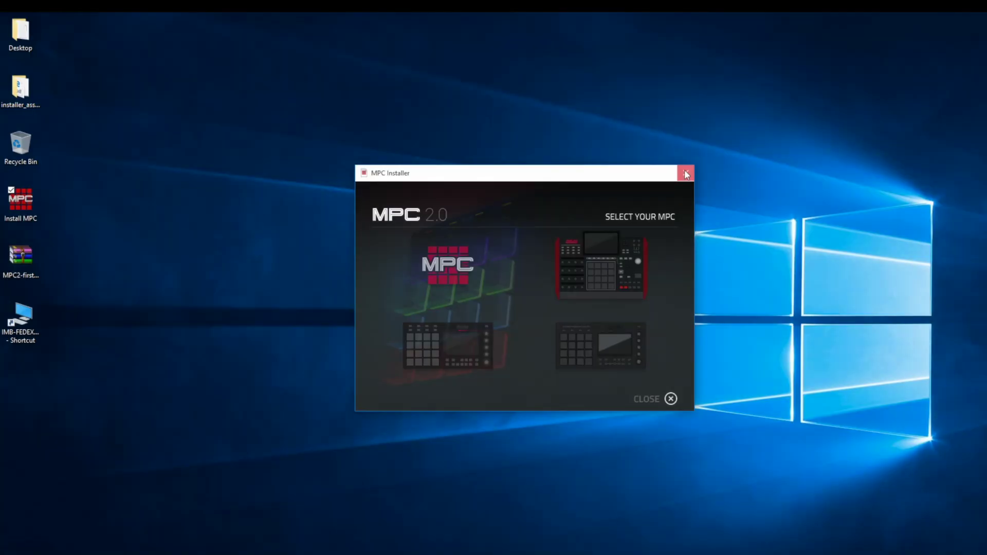
pyautogui.click(686, 174)
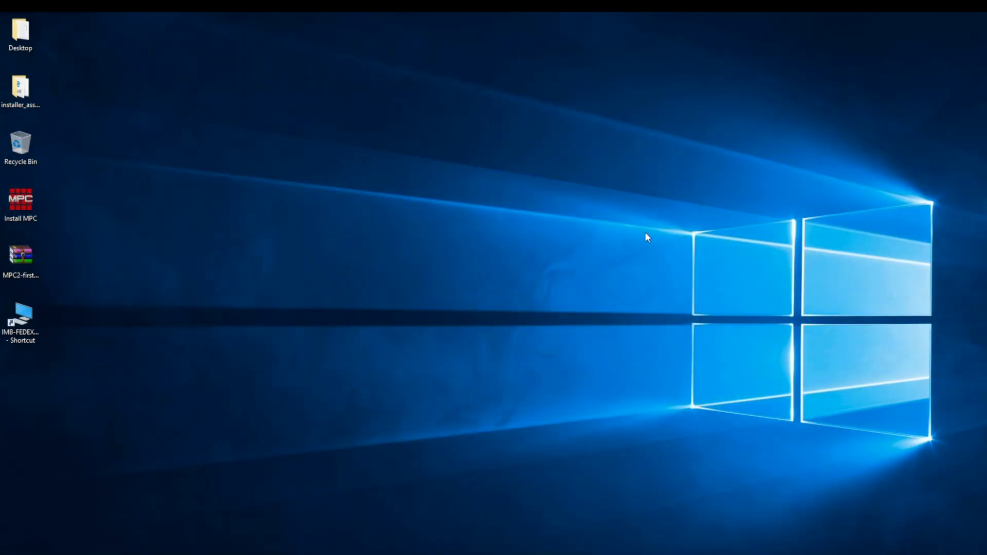
# - Launch Install MPC on Windows, select MPC Touch, and choose Update MPC Software
pyautogui.doubleClick(20, 202)
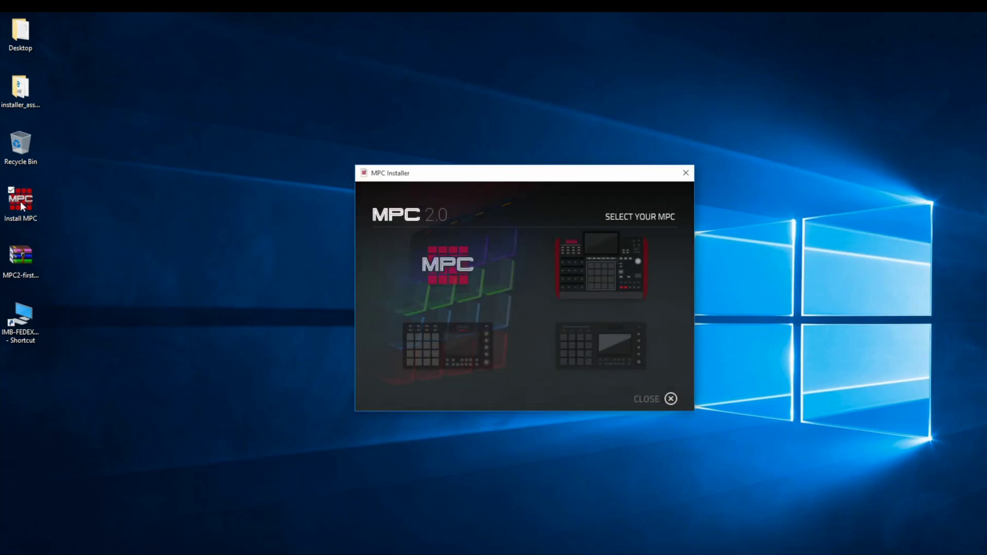
pyautogui.click(582, 323)
pyautogui.click(525, 340)
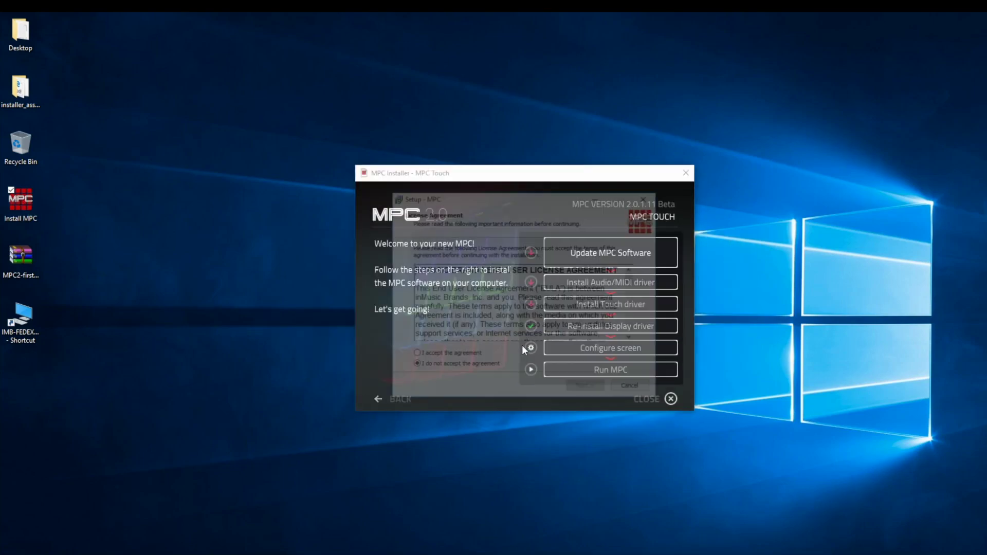
# - Accept the licence, keep the desktop shortcut, install, dismiss the Hybrid Content warning, and finish
pyautogui.click(417, 353)
pyautogui.click(596, 389)
pyautogui.click(596, 388)
pyautogui.click(422, 286)
pyautogui.click(591, 388)
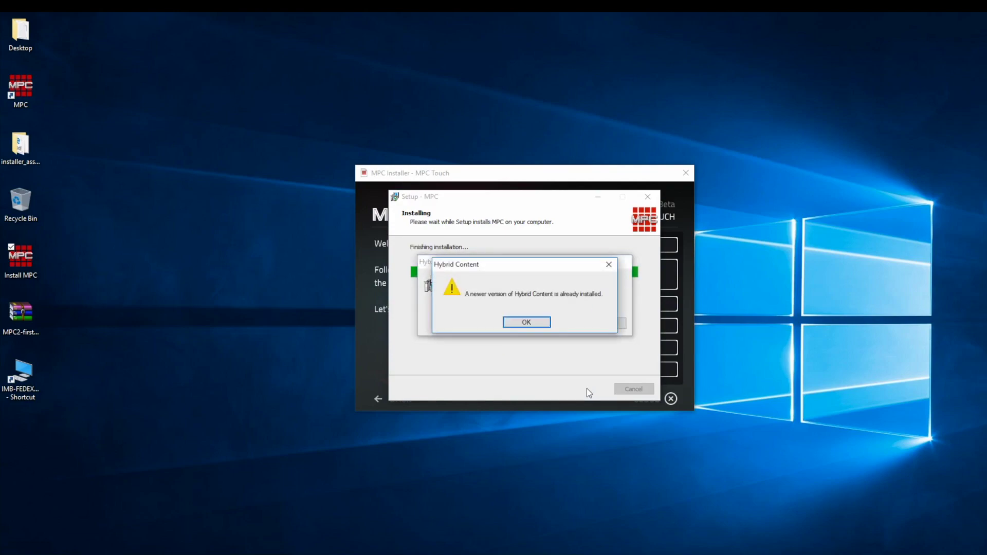
pyautogui.click(524, 322)
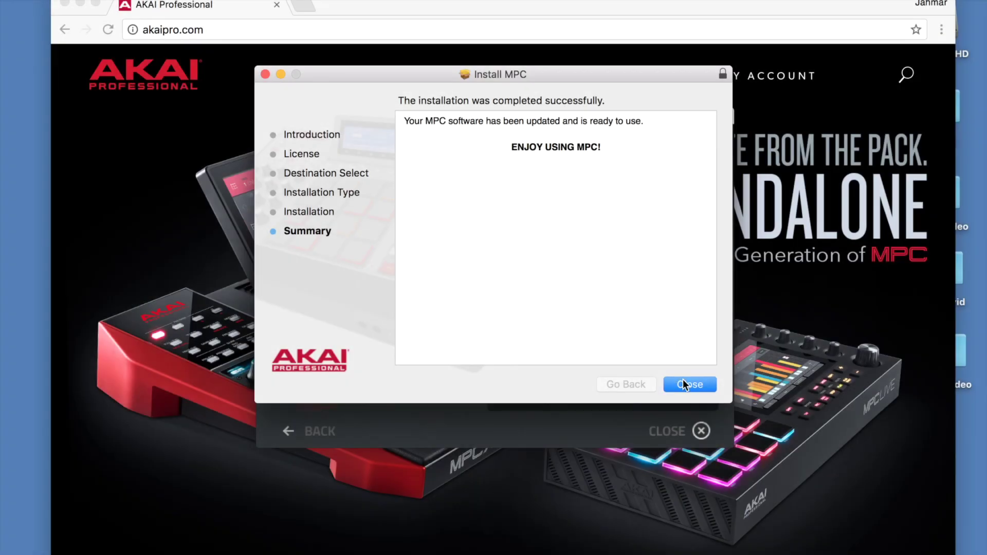
pyautogui.click(684, 385)
# - Install the MPC Touch 1.0.4 touch driver on the Mac, agreeing to the licence and entering the password
pyautogui.click(645, 253)
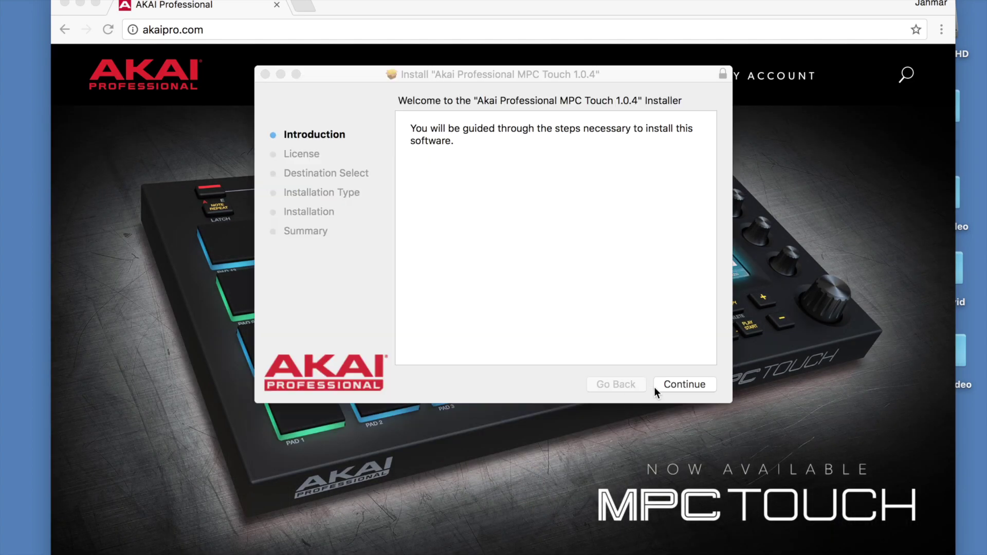
pyautogui.click(668, 385)
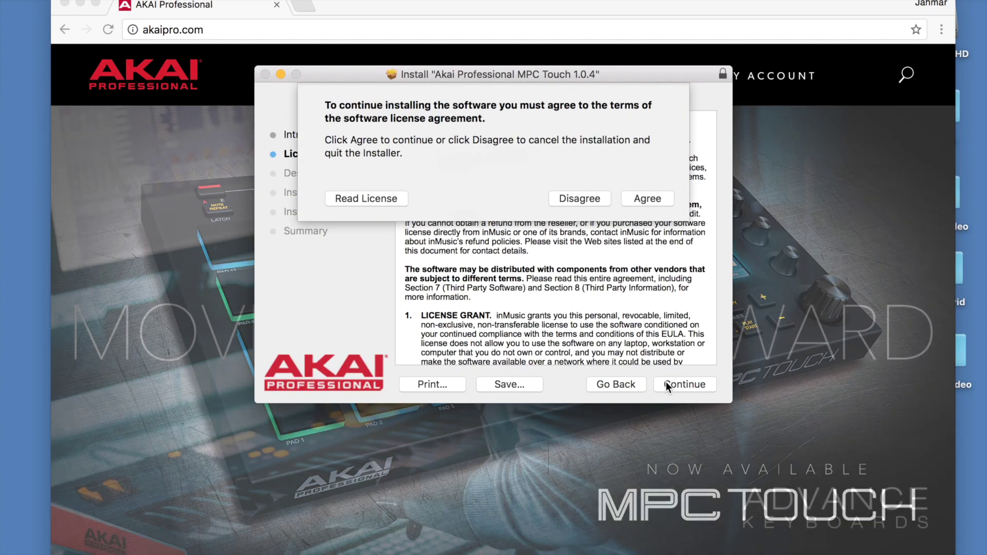
pyautogui.click(646, 196)
pyautogui.click(684, 385)
pyautogui.click(686, 386)
pyautogui.write('********')
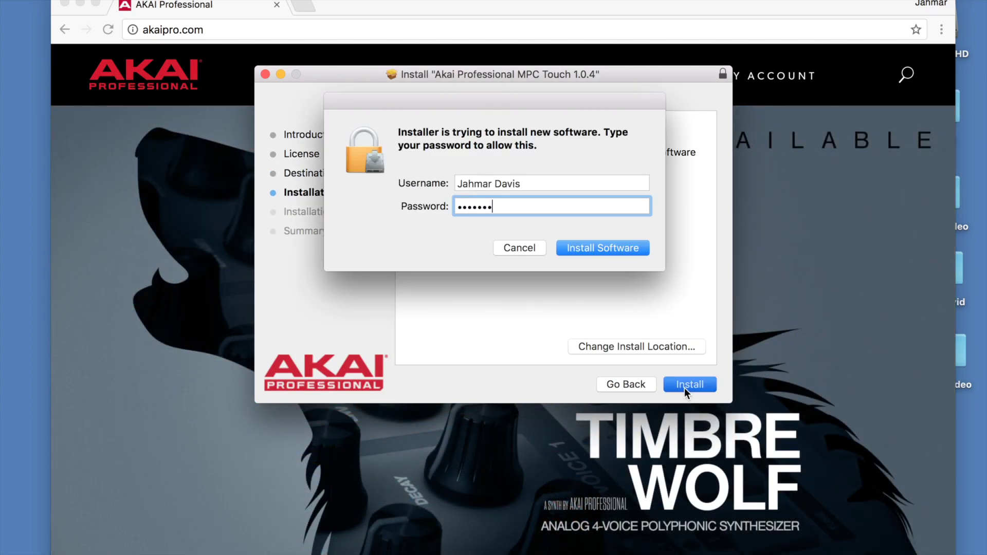
pyautogui.press('Return')
pyautogui.press('Return')
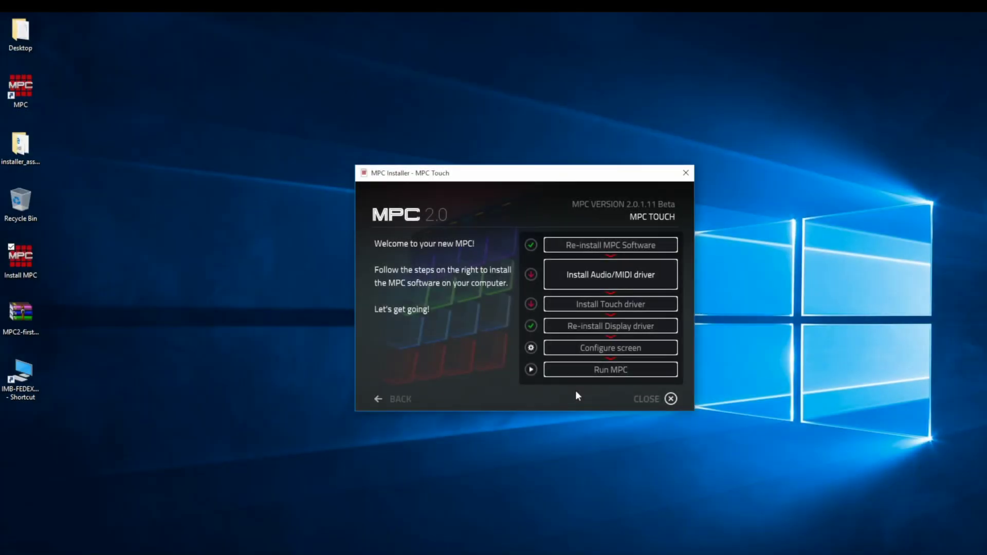
# - Run the MPC Touch 1.0.5 (x64) setup on Windows, accepting the licence, then install and finish
pyautogui.click(608, 278)
pyautogui.click(532, 334)
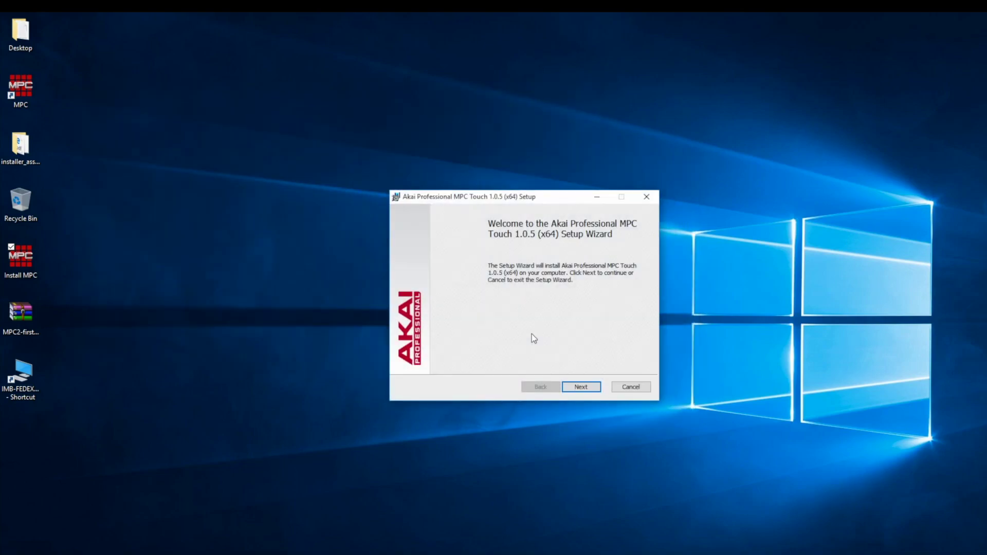
pyautogui.click(587, 389)
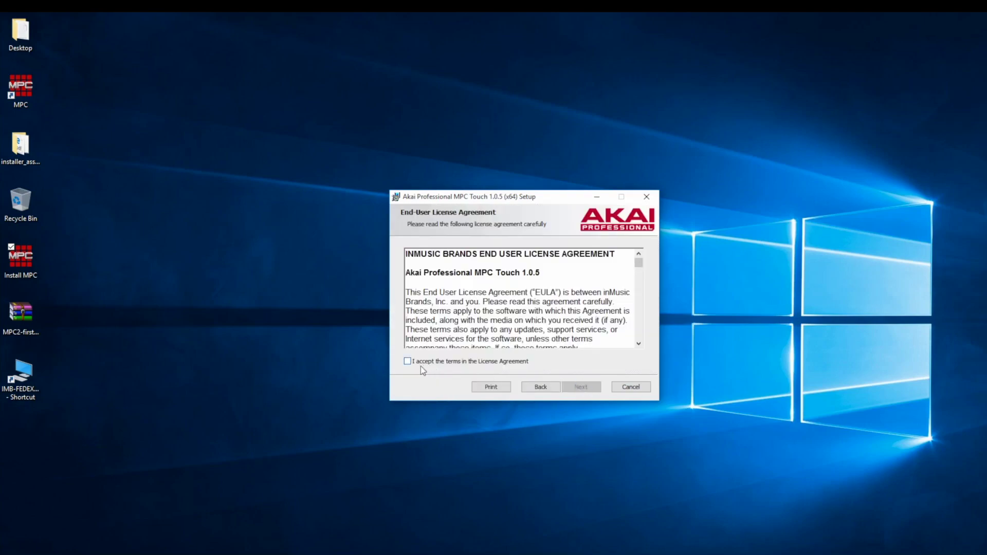
pyautogui.click(407, 361)
pyautogui.click(577, 388)
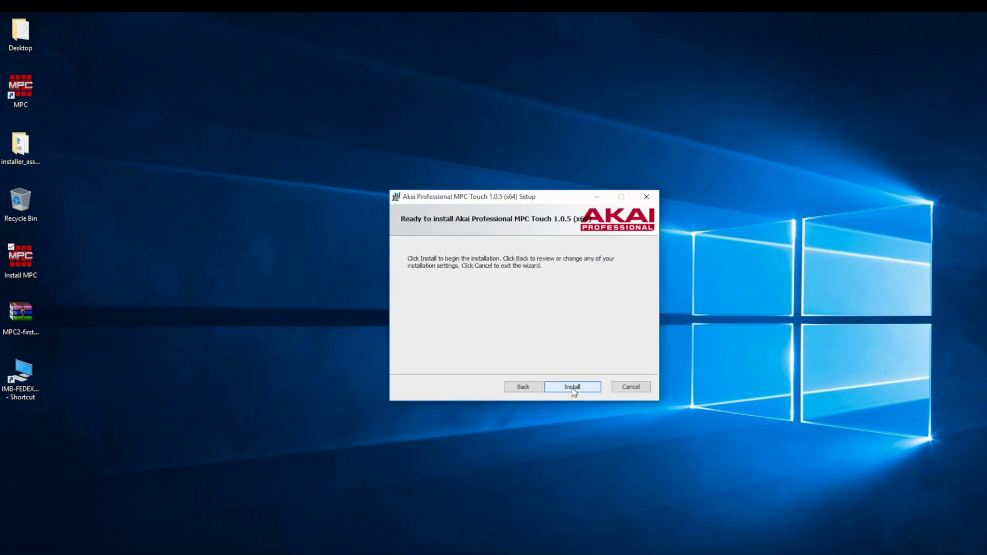
pyautogui.click(575, 390)
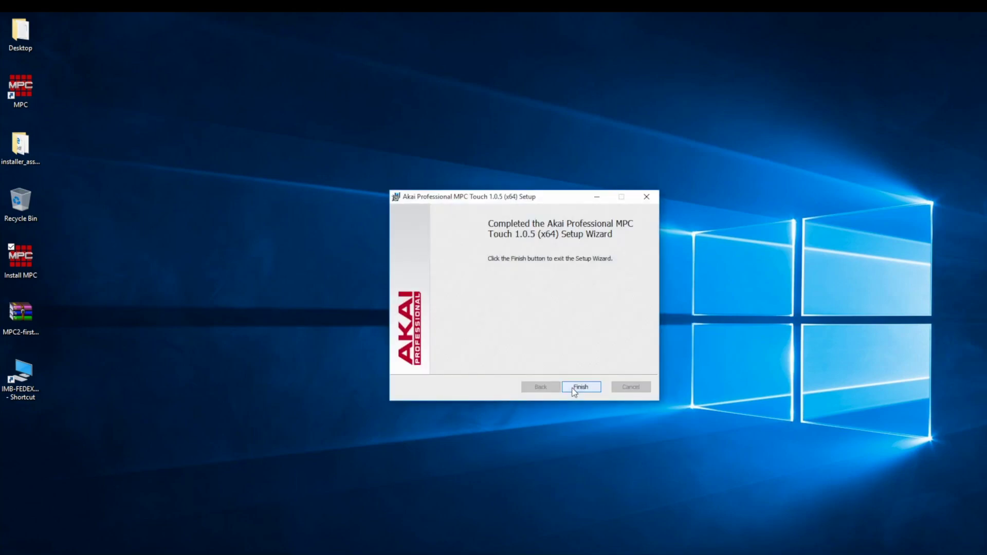
pyautogui.click(572, 389)
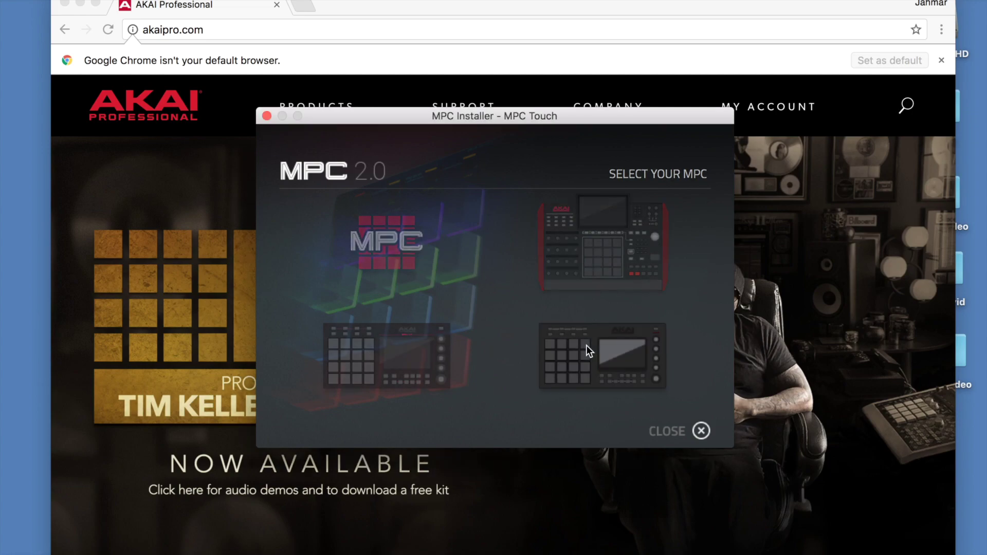
# - Select MPC Touch, start the touch driver install, acknowledge the restart notice, and agree to the licence
pyautogui.click(586, 344)
pyautogui.click(616, 296)
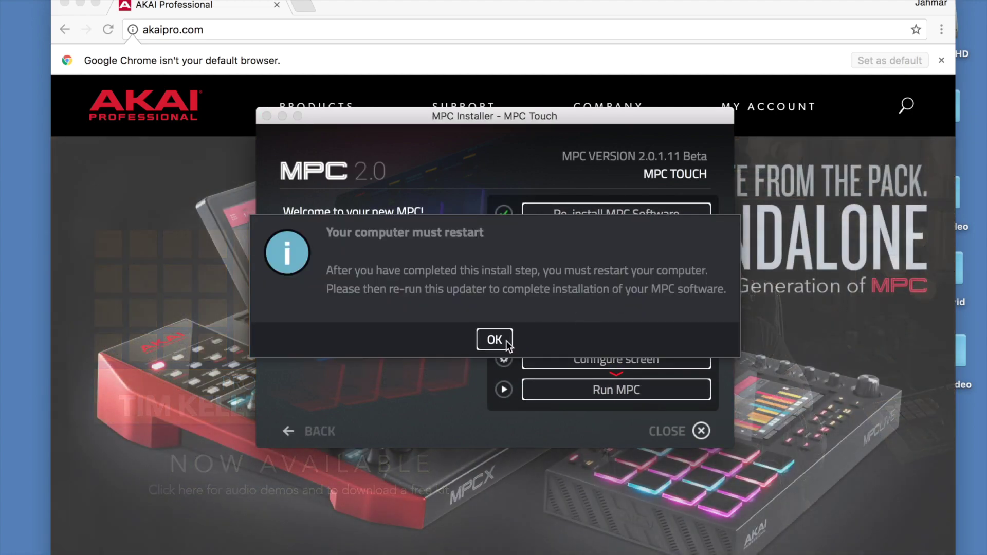
pyautogui.click(506, 342)
pyautogui.click(700, 383)
pyautogui.click(690, 385)
pyautogui.click(644, 197)
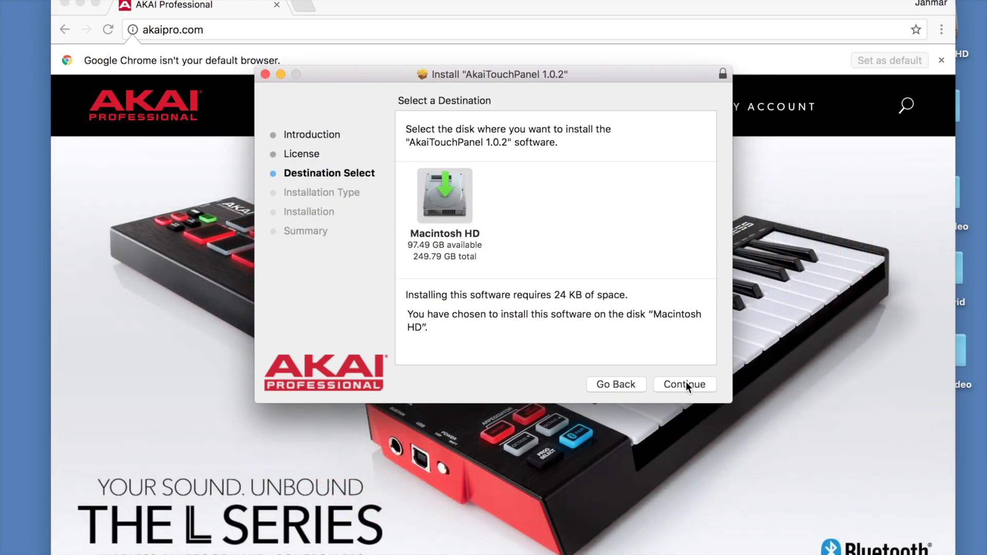
# - Install AkaiTouchPanel 1.0.2 on Macintosh HD with the admin password, accepting the required restart
pyautogui.click(686, 385)
pyautogui.click(686, 385)
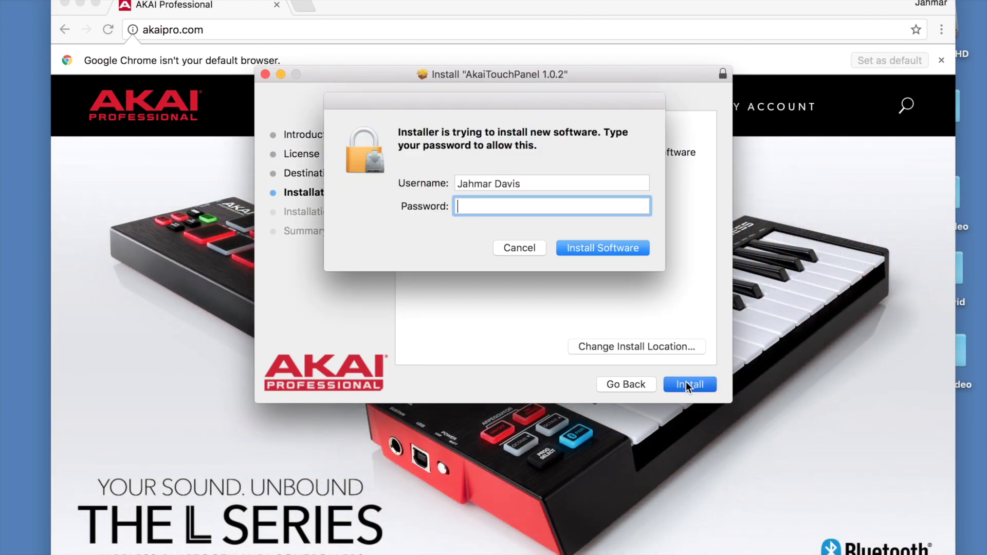
pyautogui.write('•••••••••••')
pyautogui.press('Return')
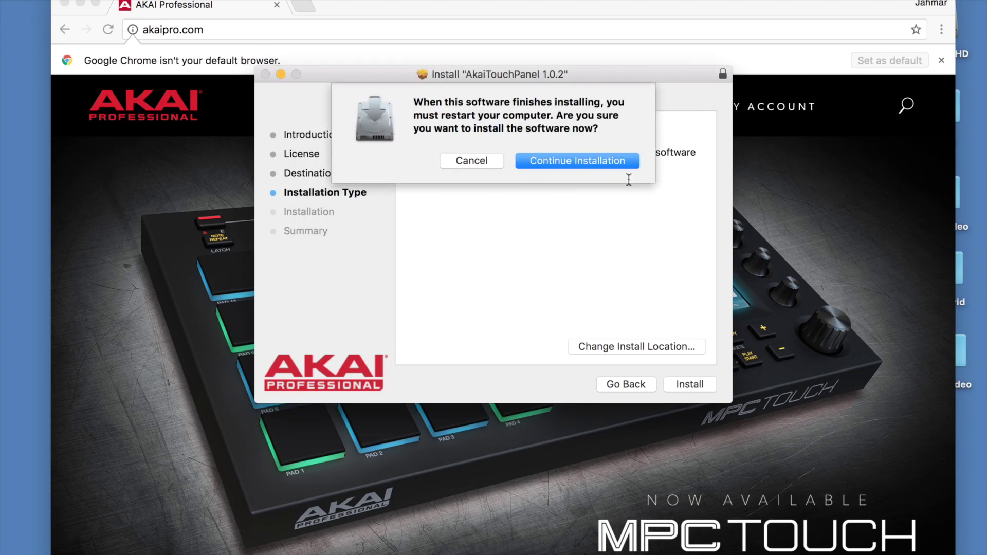
pyautogui.click(619, 161)
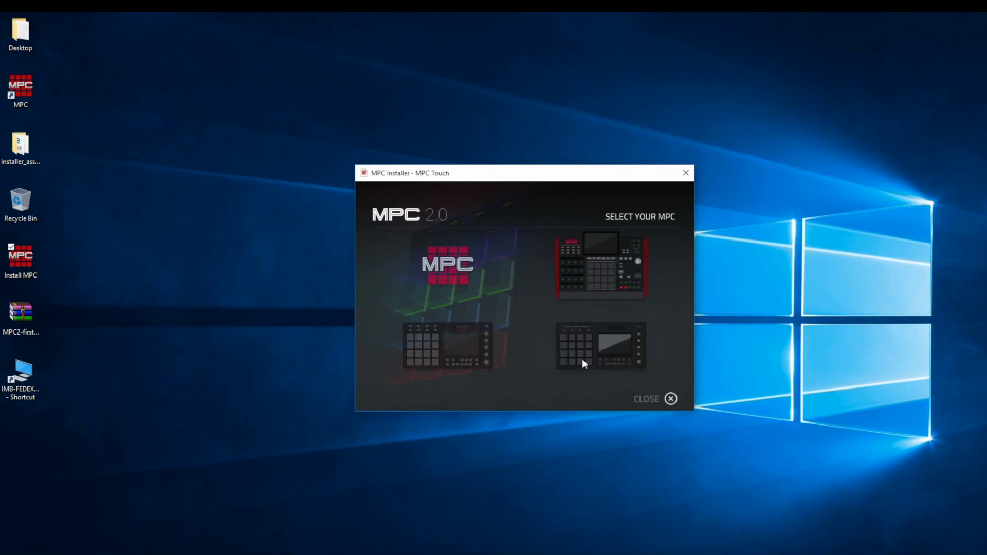
# - Install the AkaiTouchPanel 1.0.3 (x64) driver on Windows, accepting the licence, and finish the wizard
pyautogui.click(610, 305)
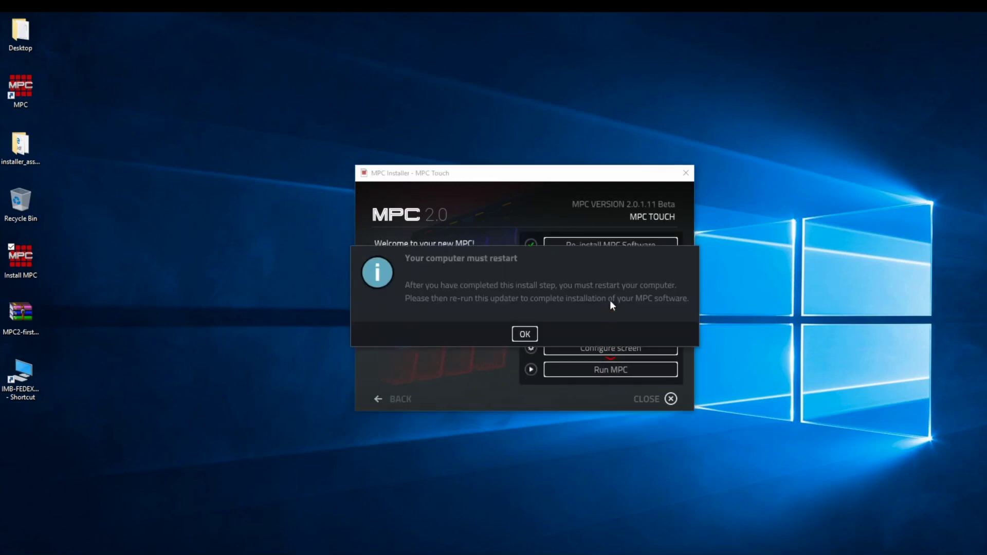
pyautogui.click(525, 333)
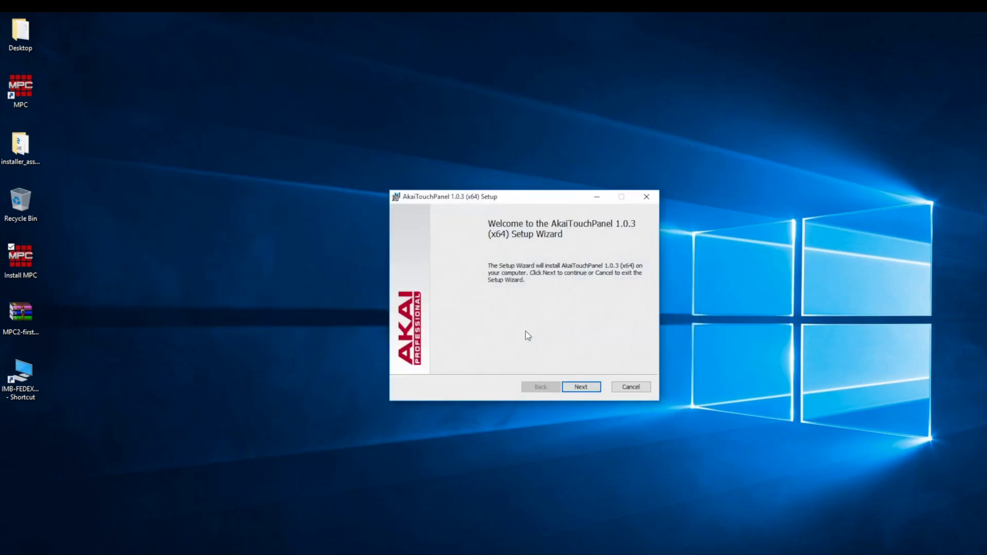
pyautogui.click(589, 386)
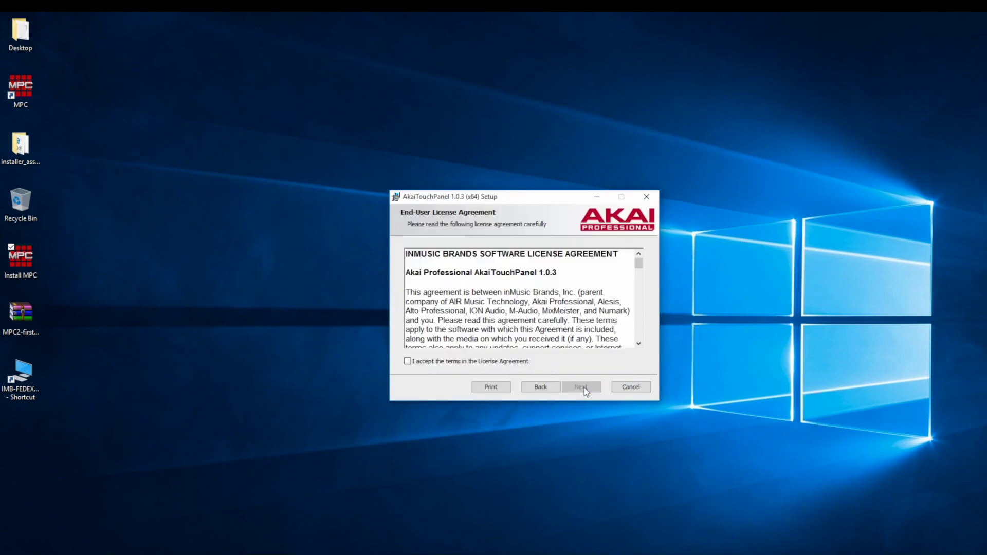
pyautogui.click(408, 361)
pyautogui.click(578, 387)
pyautogui.click(575, 389)
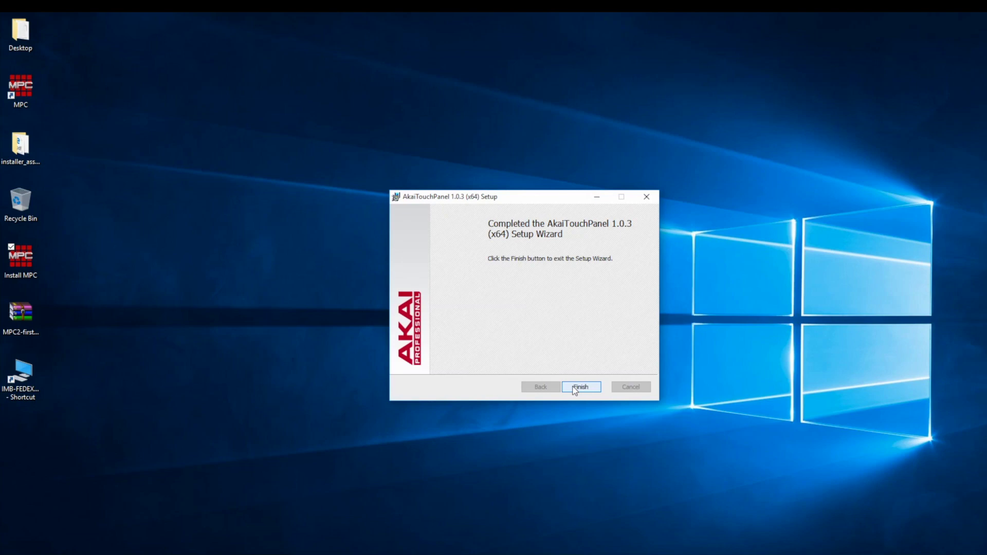
pyautogui.click(574, 390)
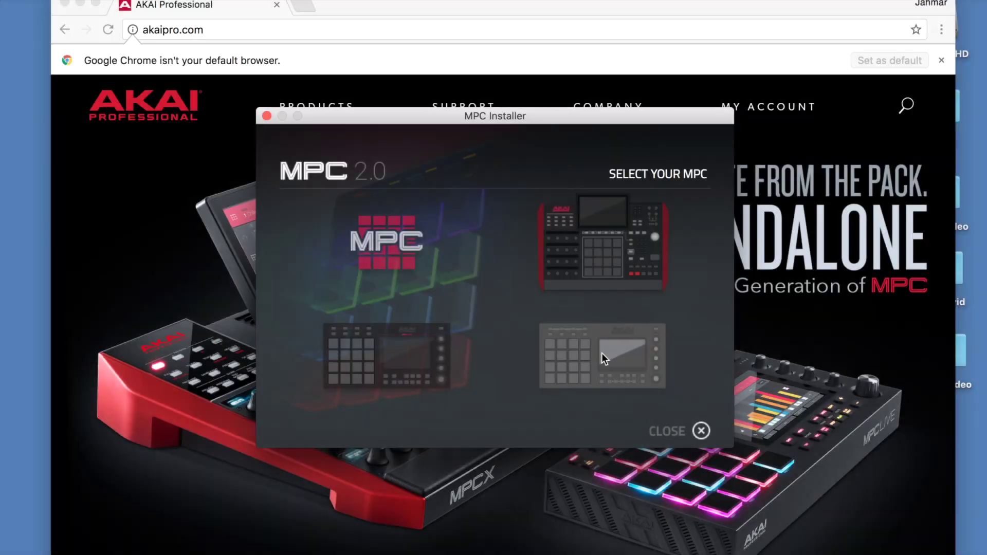
# - Select MPC Touch and start the display driver install, acknowledging both restart notices
pyautogui.click(601, 352)
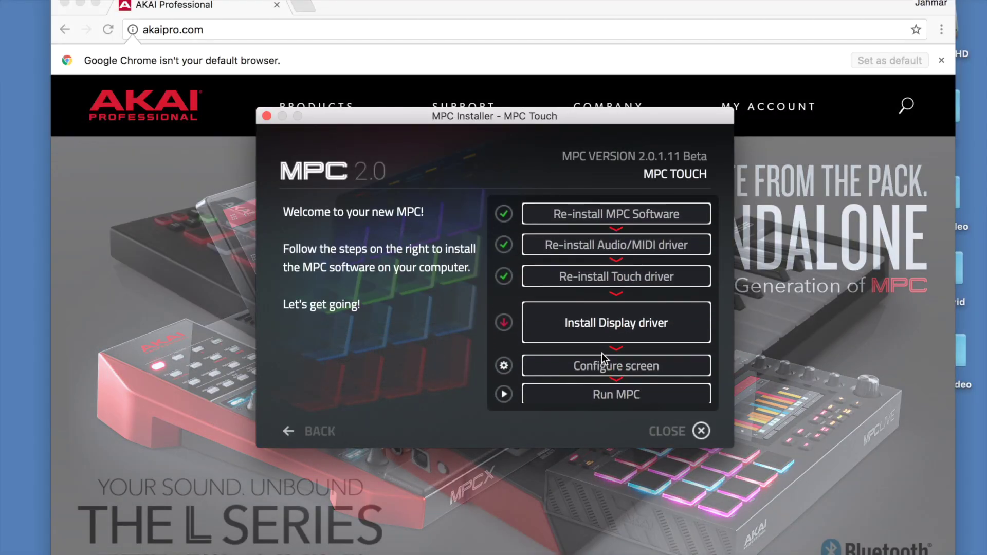
pyautogui.click(664, 328)
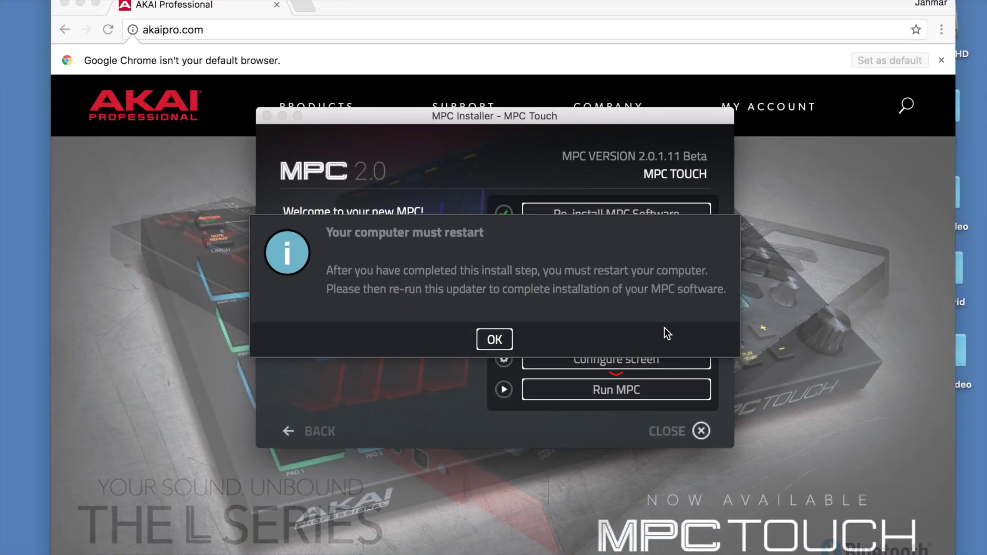
pyautogui.click(495, 339)
pyautogui.click(495, 339)
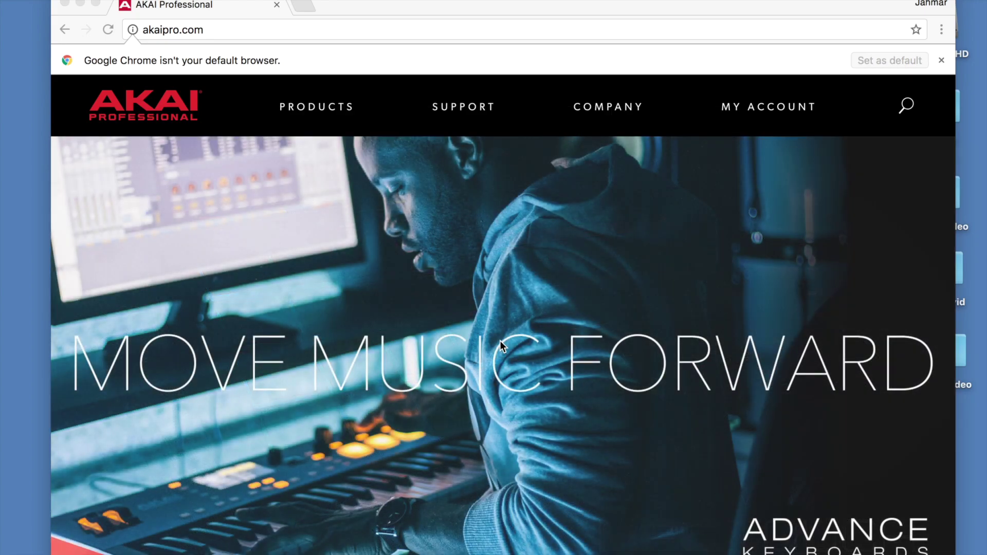
# - Agree to the DisplayLink licence and start the standard Macintosh HD install with the admin password
pyautogui.click(669, 384)
pyautogui.click(668, 384)
pyautogui.click(646, 197)
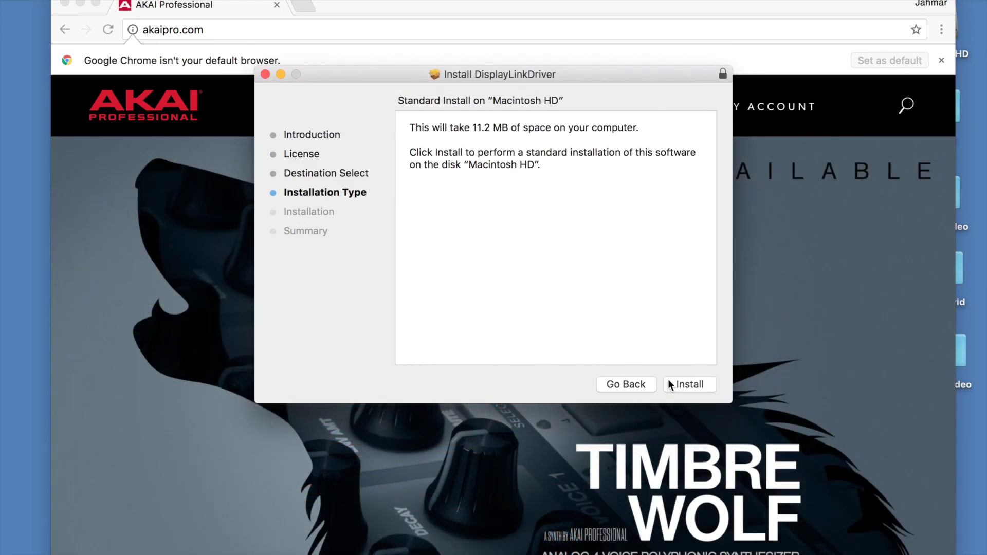
pyautogui.click(671, 385)
pyautogui.press('Return')
pyautogui.write('••••••••••')
pyautogui.press('Return')
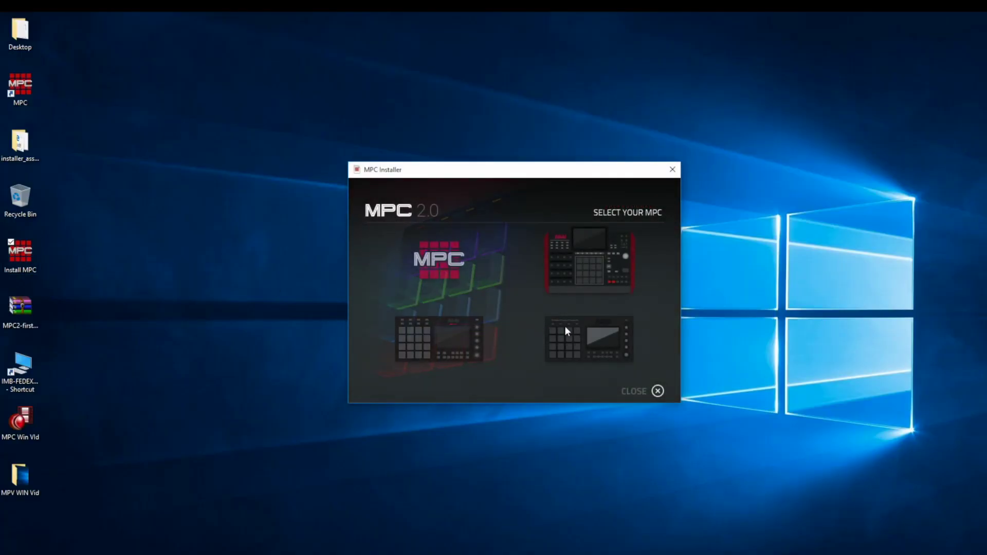
# - Choose MPC Touch and confirm reinstalling its display driver, acknowledging the restart and DisplayLink notices
pyautogui.click(565, 326)
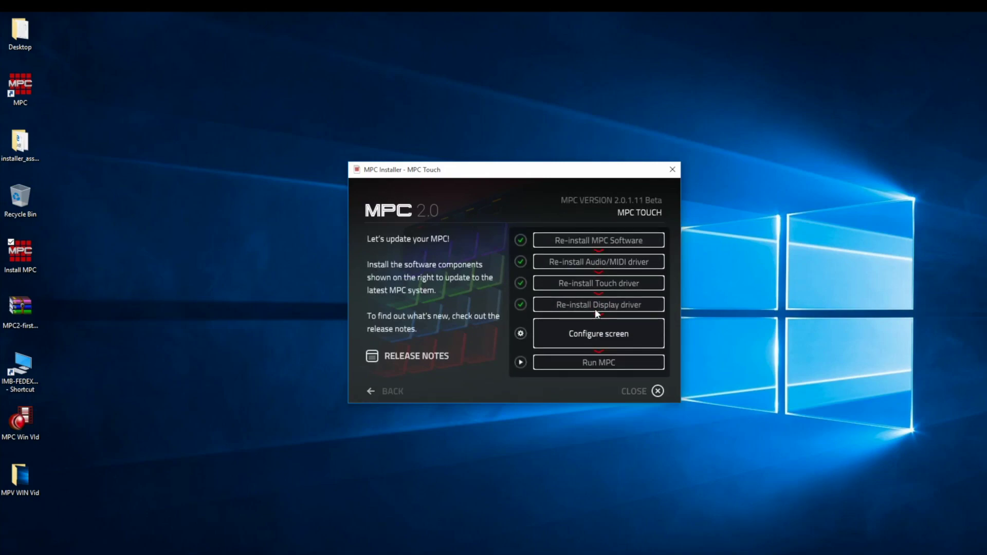
pyautogui.click(594, 309)
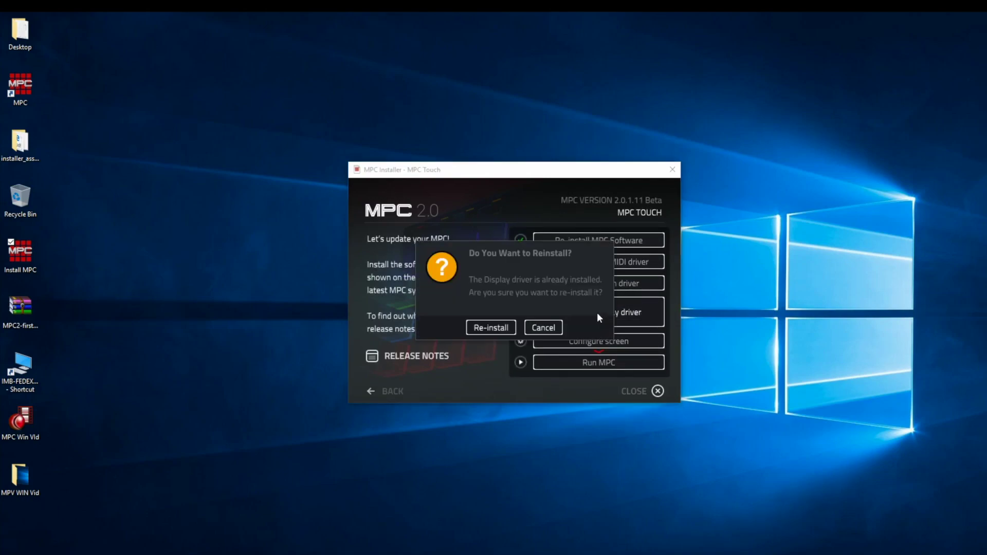
pyautogui.click(498, 325)
pyautogui.click(512, 329)
pyautogui.click(511, 328)
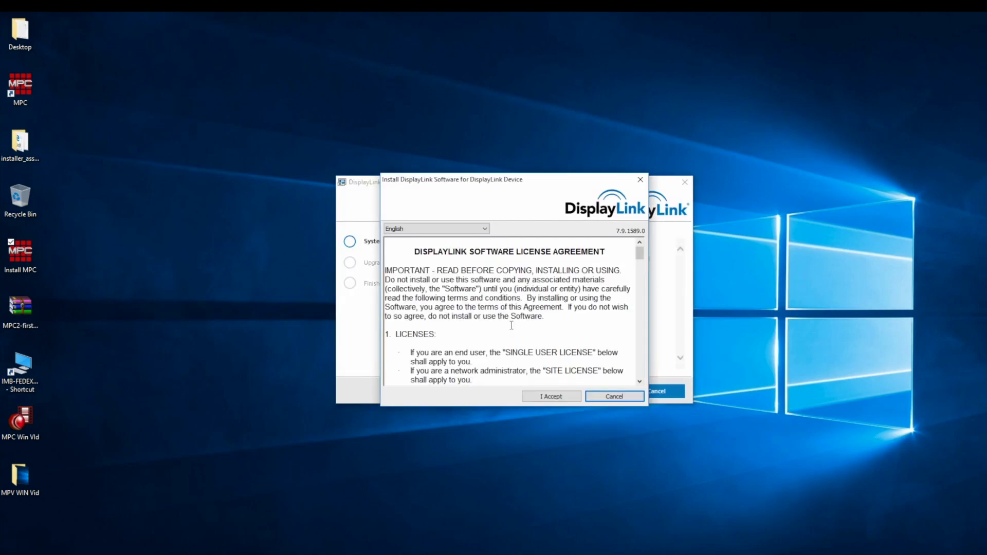
# - Accept the DisplayLink licence agreement and start the DisplayLink Graphics upgrade installation
pyautogui.click(538, 393)
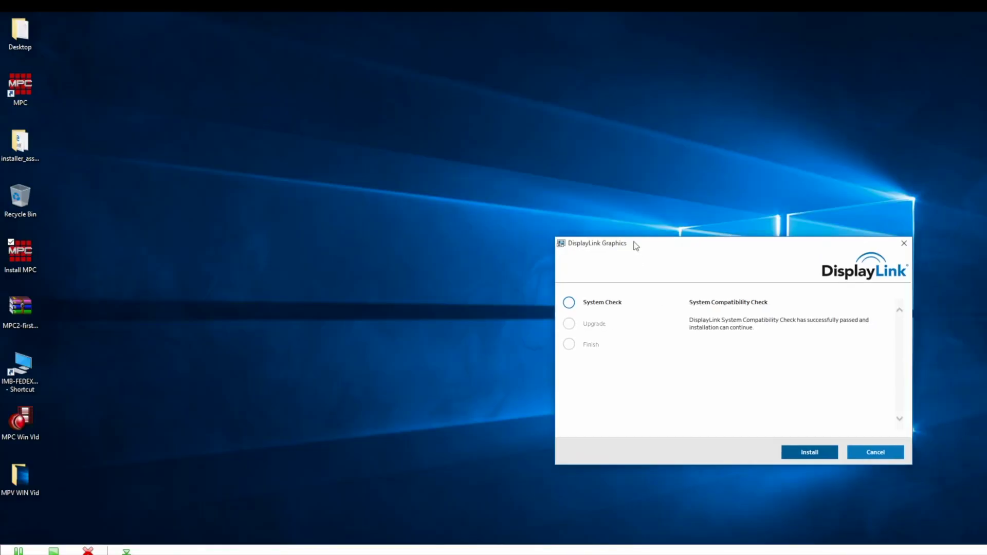
pyautogui.moveTo(577, 244); pyautogui.dragTo(298, 170)
pyautogui.click(596, 383)
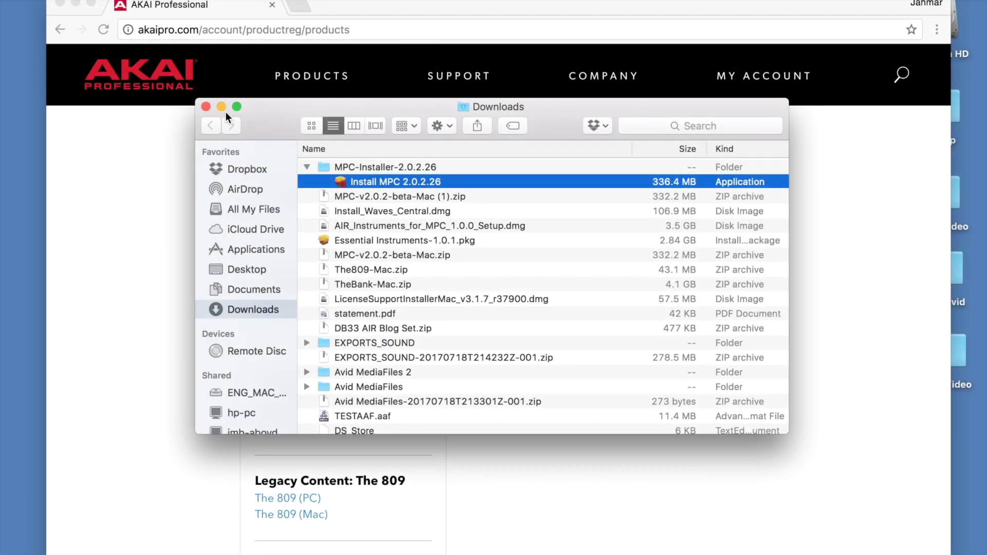
# - Close the Finder Downloads window
pyautogui.click(206, 106)
pyautogui.scroll(-5, 401, 354)
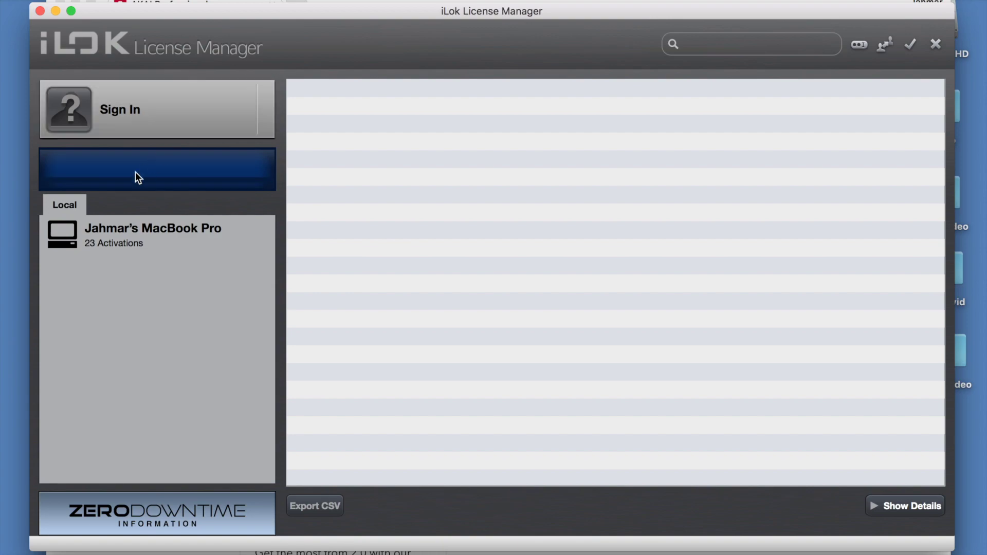
# - Sign in to iLok License Manager with the account User ID and password
pyautogui.click(144, 125)
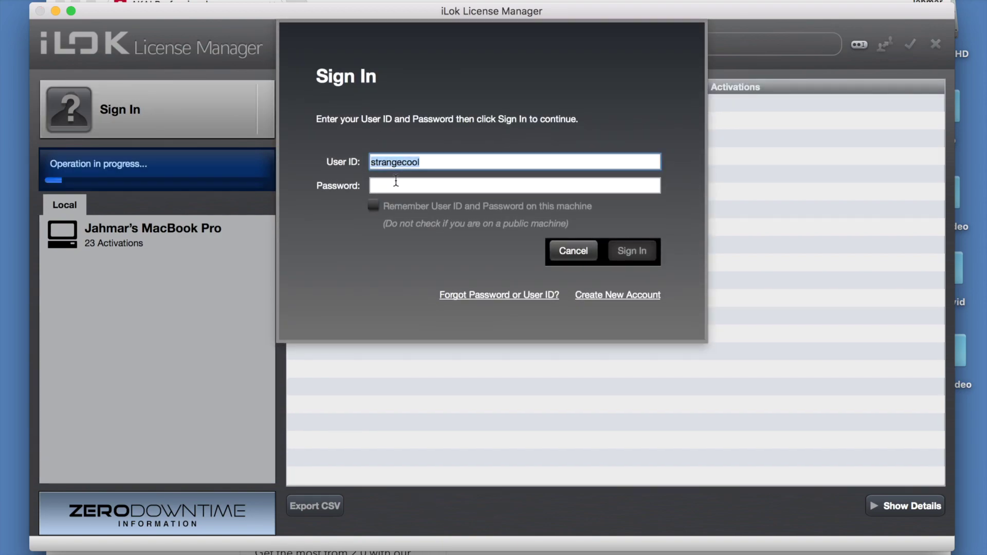
pyautogui.click(395, 182)
pyautogui.write('•••••••')
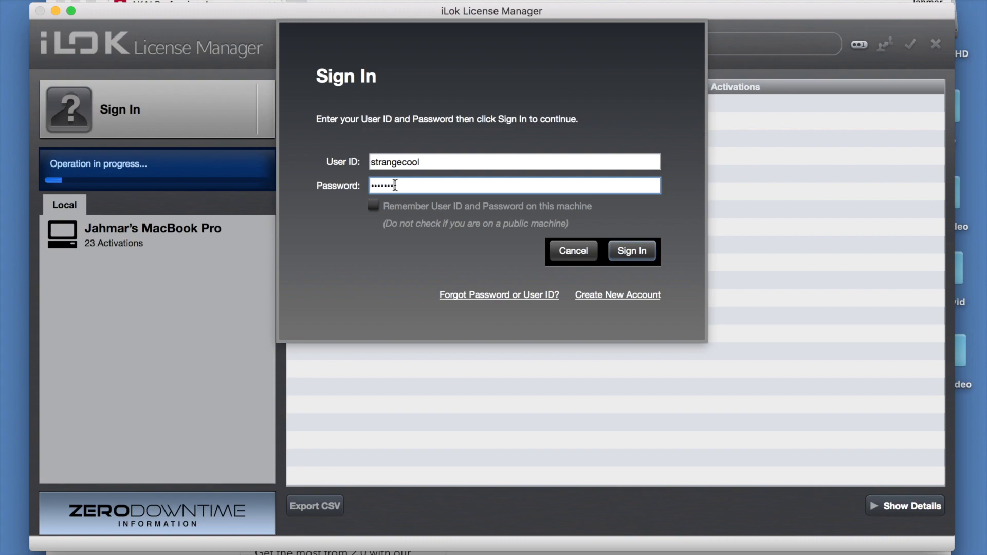
pyautogui.press('Return')
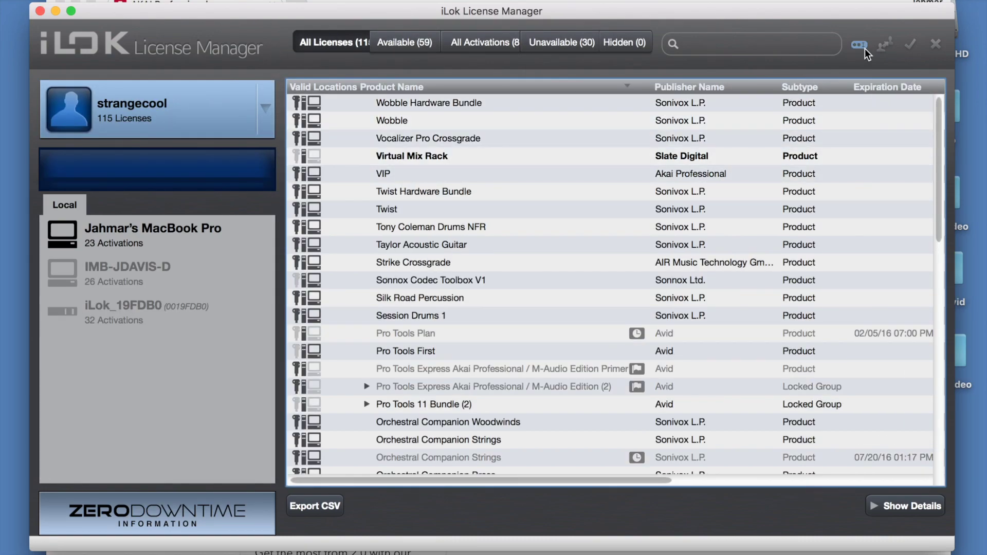
# - Paste the MPC activation code and activate the licence on this MacBook Pro
pyautogui.click(864, 49)
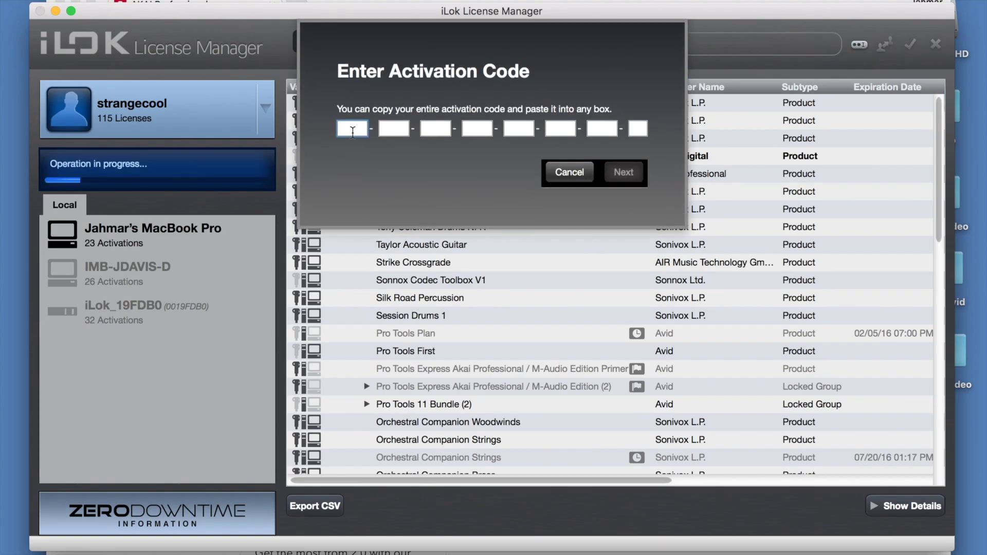
pyautogui.press('super+v')
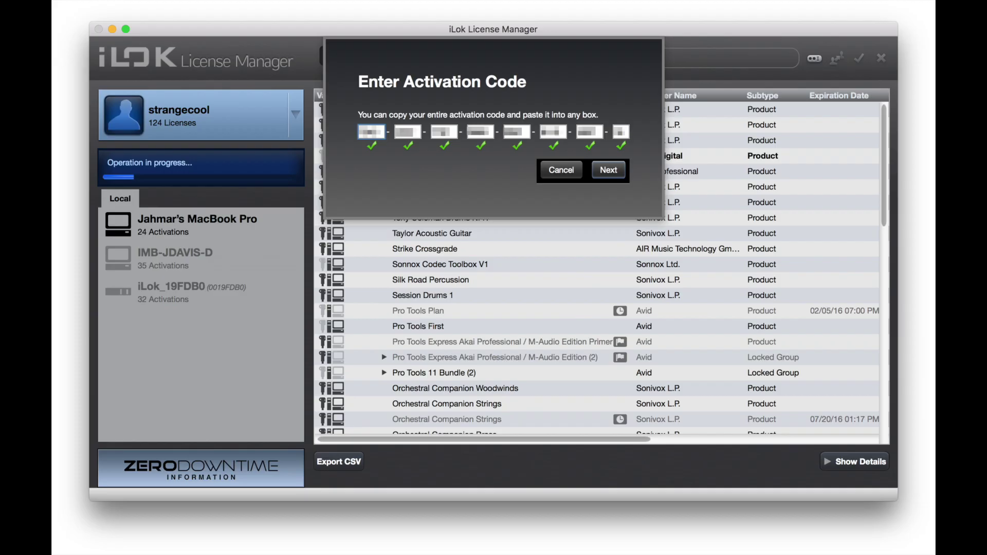
pyautogui.click(608, 169)
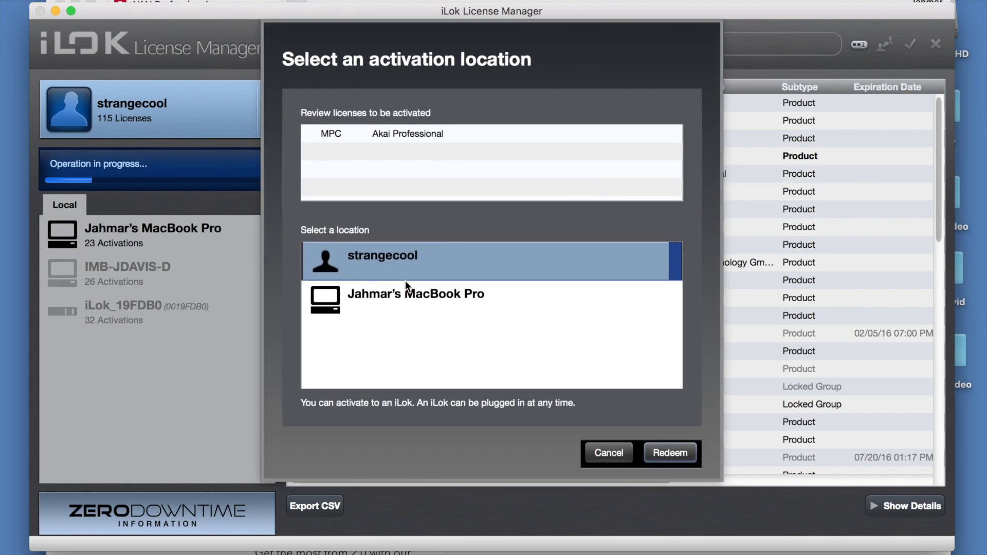
pyautogui.click(403, 295)
pyautogui.click(671, 452)
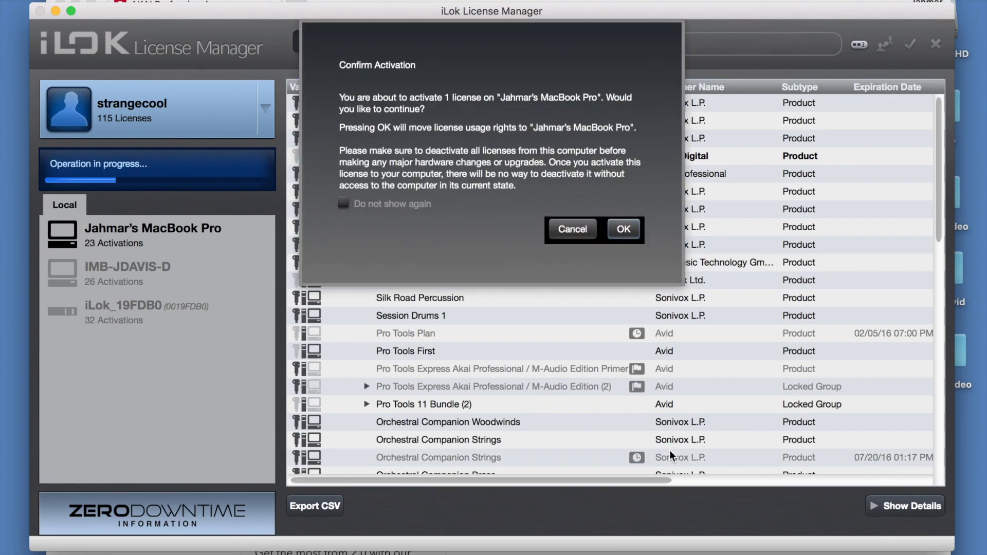
pyautogui.click(624, 232)
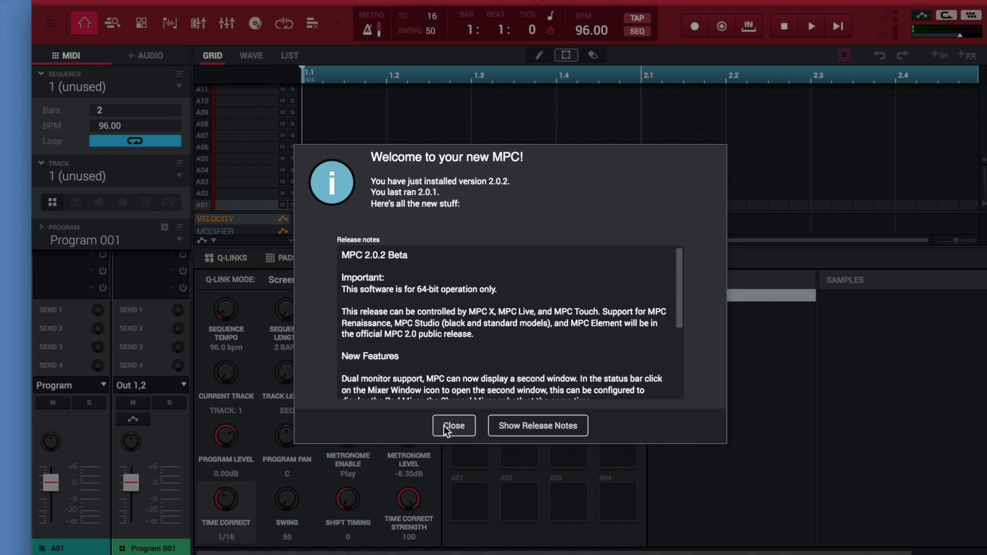
# - Close the 'Welcome to your new MPC!' version 2.0.2 release notes
pyautogui.click(443, 426)
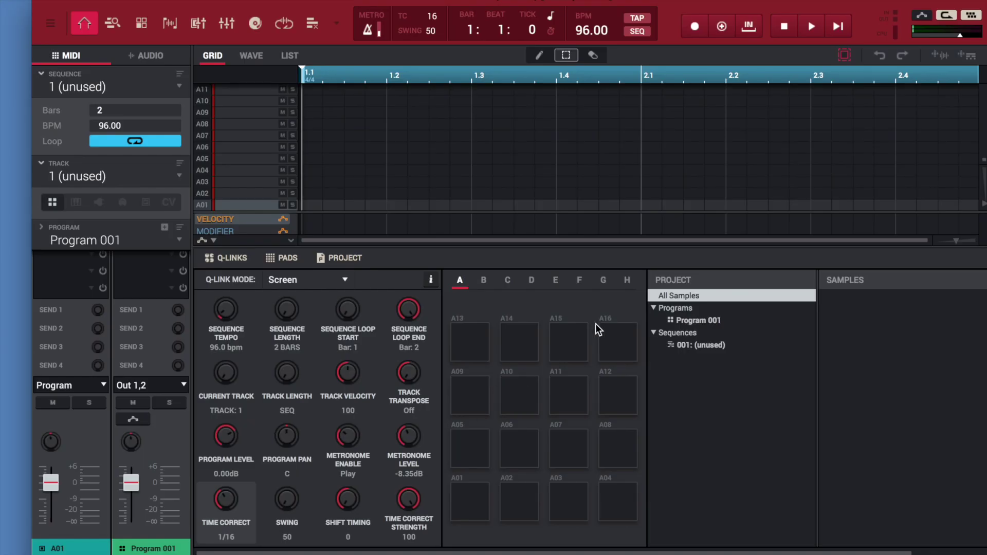